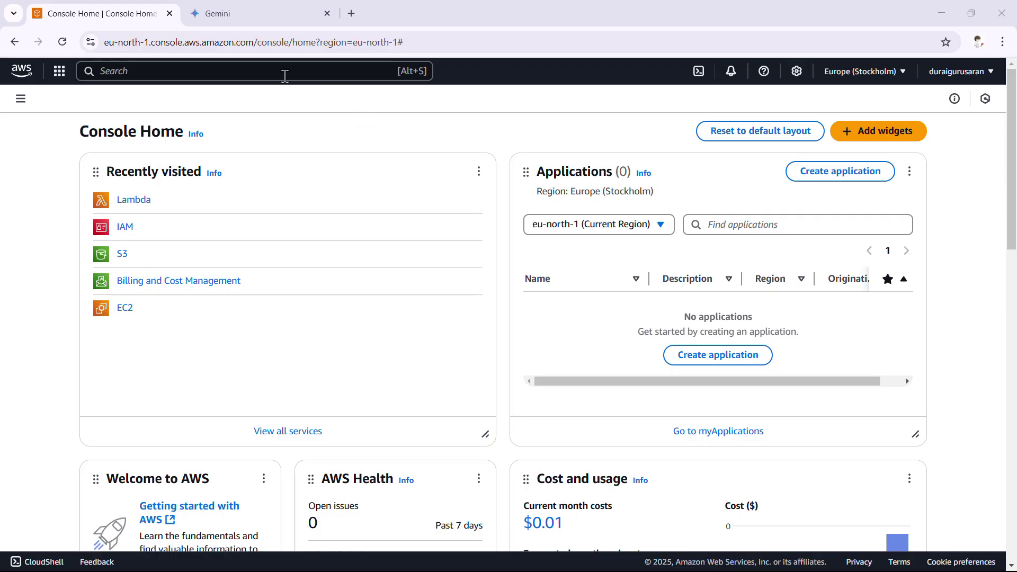
Find the S3 service with the search term "s3" and open it in a new browser tab
click(177, 71)
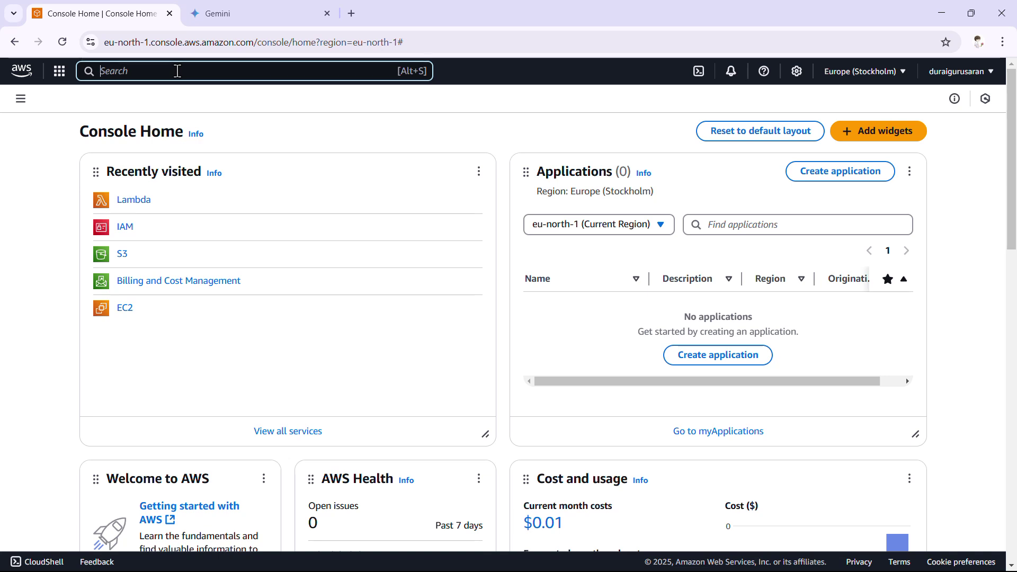
text(s3)
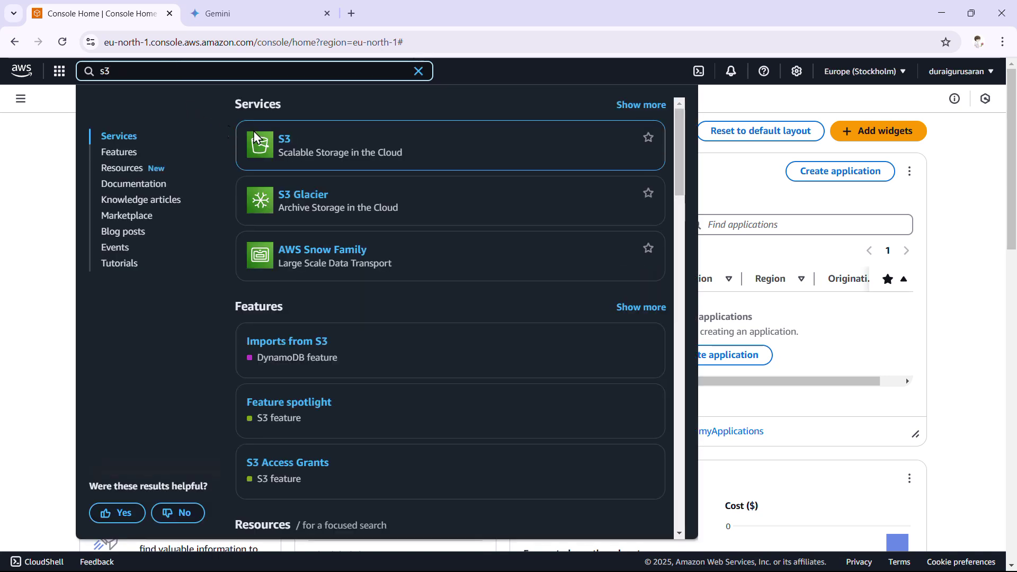
right_click(279, 139)
click(312, 155)
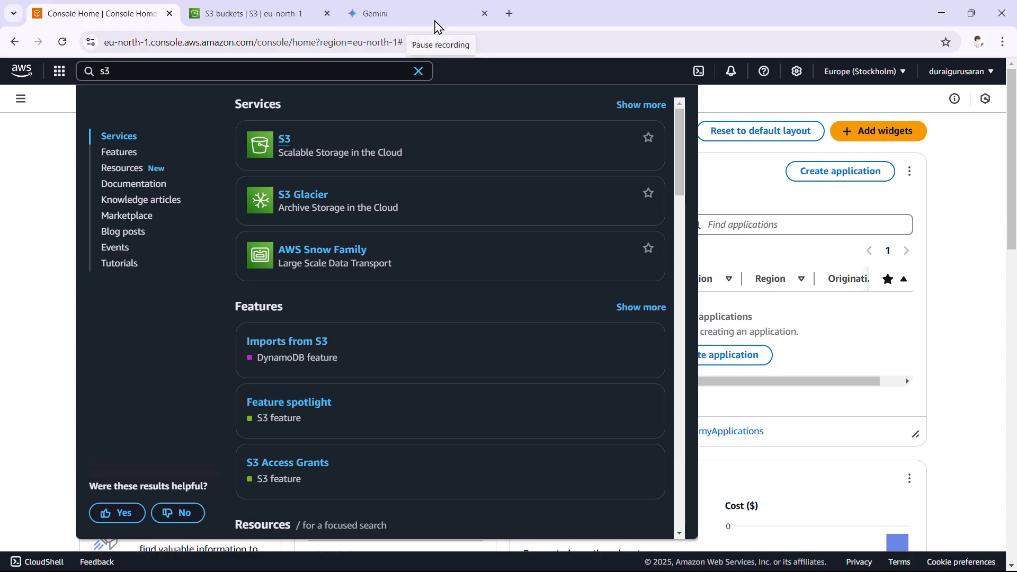
click(441, 27)
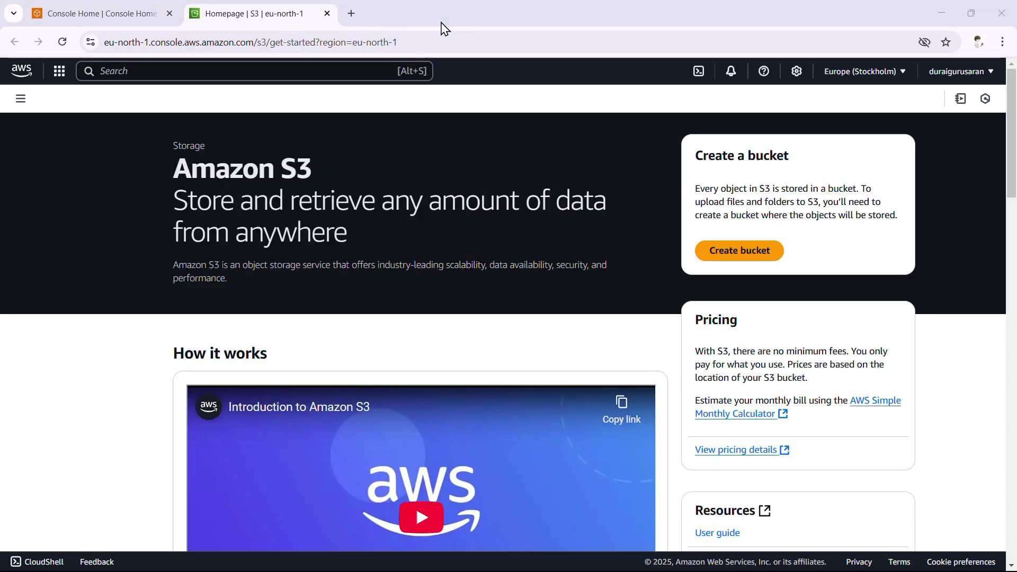
Create a general purpose S3 bucket named my1-bucket-og1 with the default settings
click(761, 256)
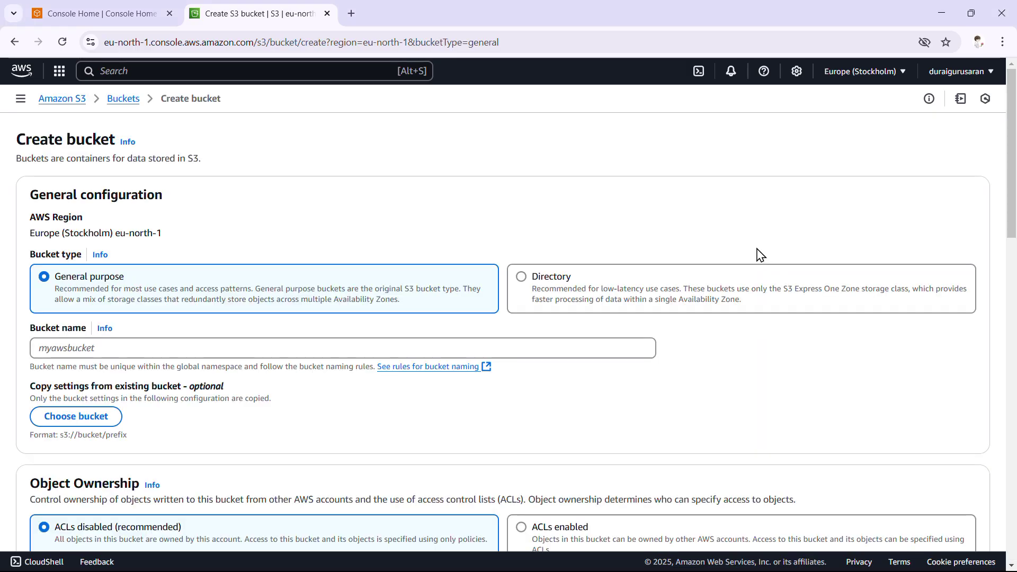
click(169, 347)
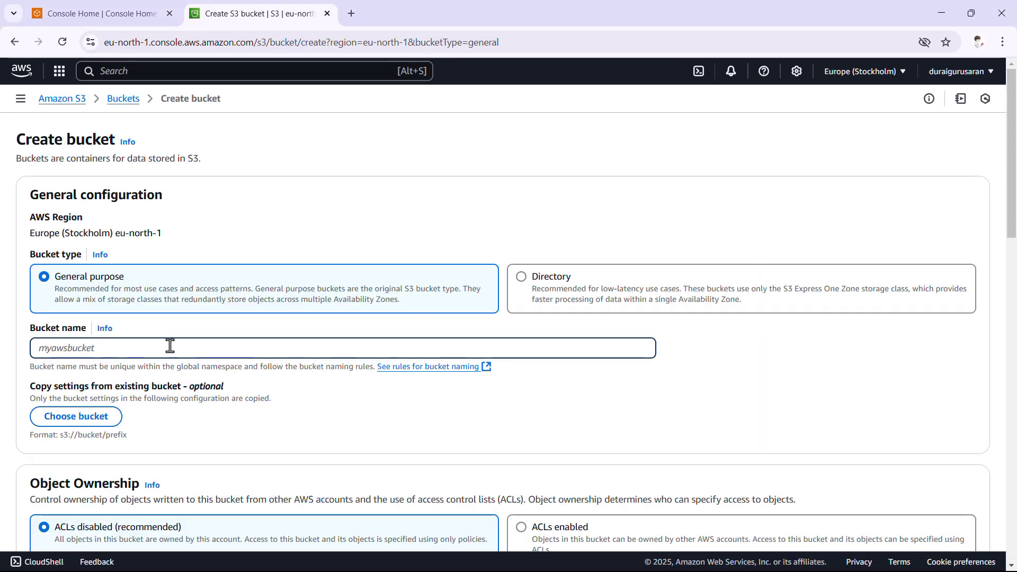
text(my1-bucket-og1)
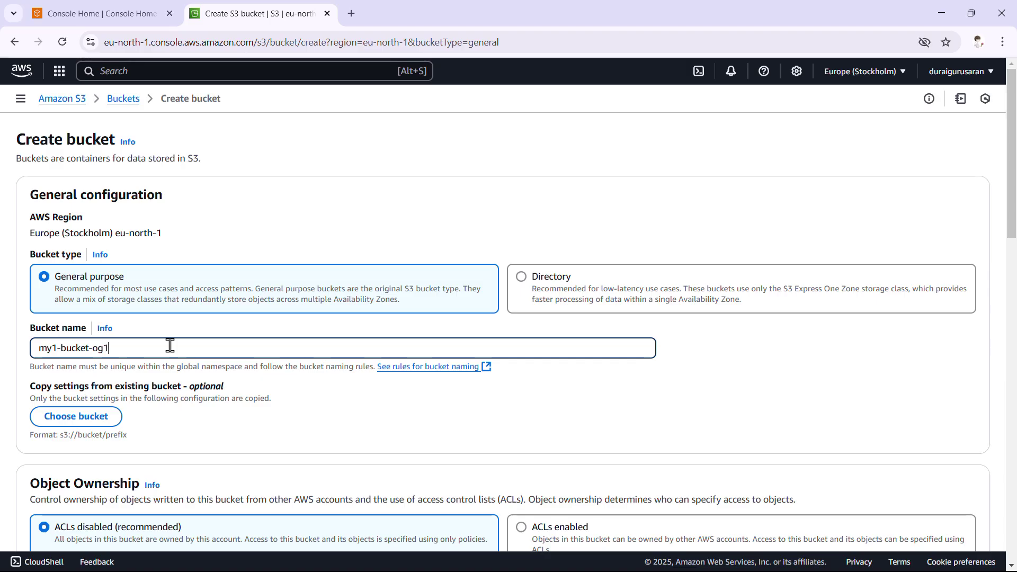
scroll(216, 352, down, 13)
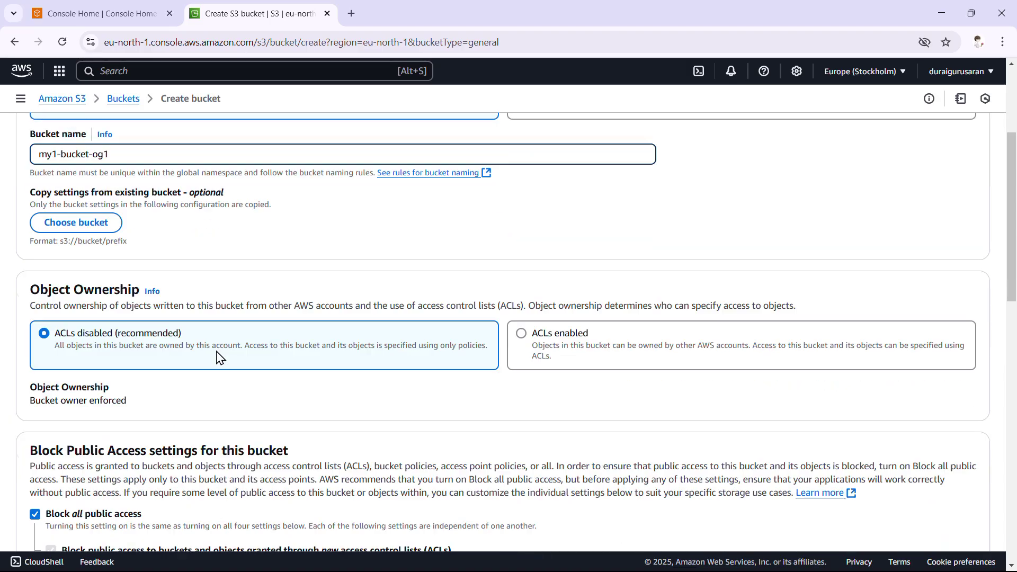
scroll(201, 271, down, 4)
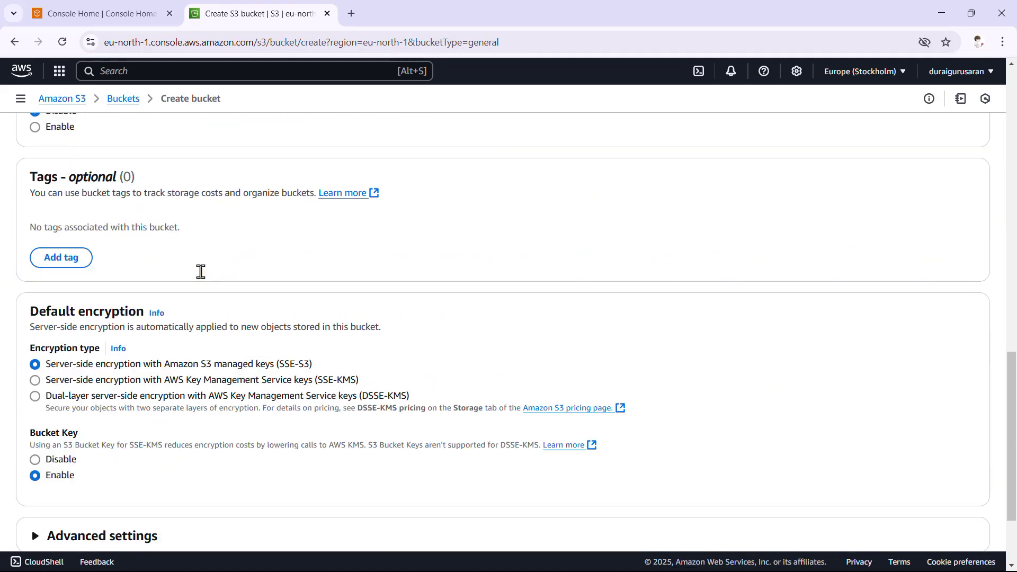
scroll(201, 271, down, 3)
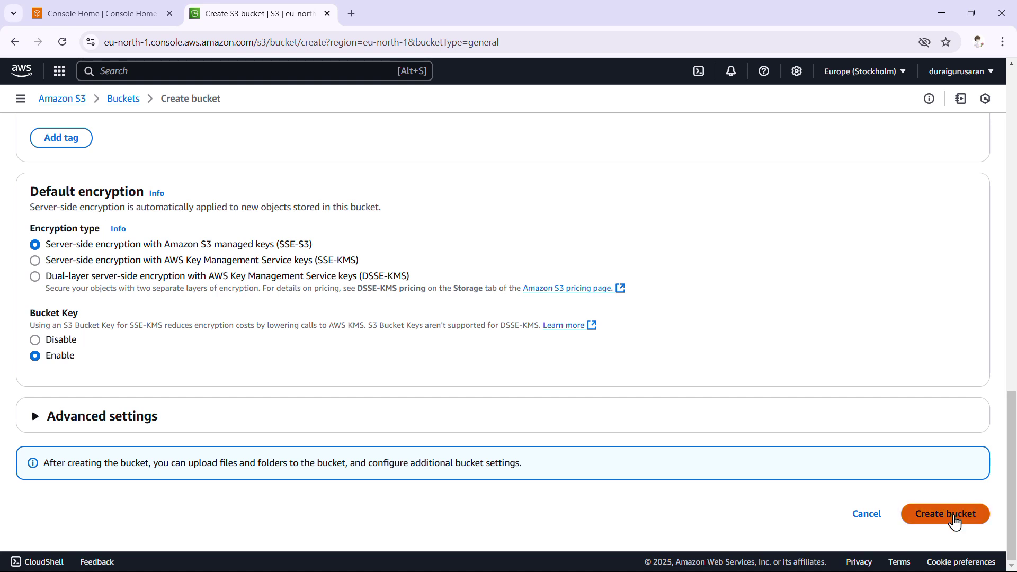
click(954, 522)
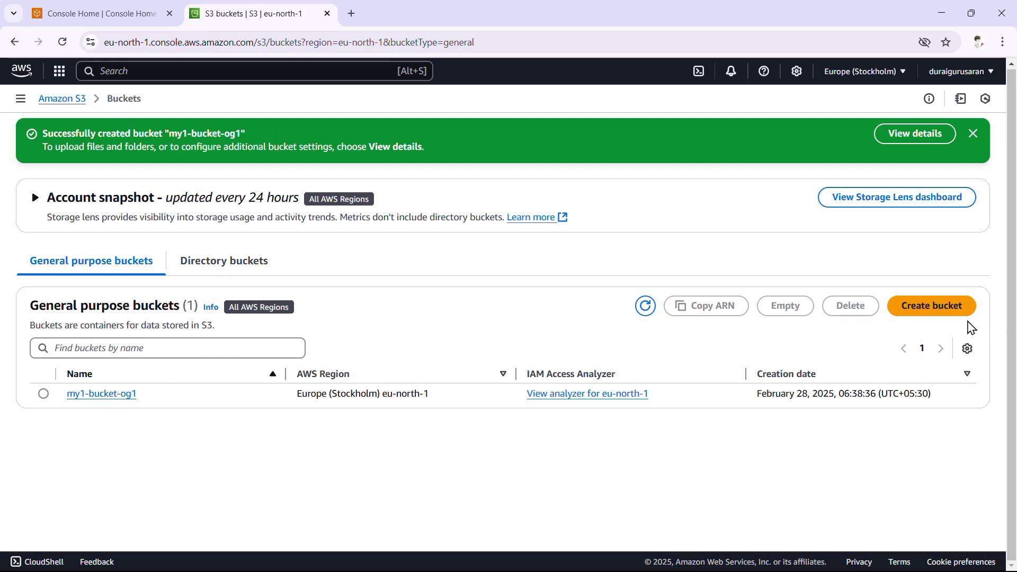
Create a second general purpose bucket named my1-bucket1-copy1 with the default settings
click(932, 306)
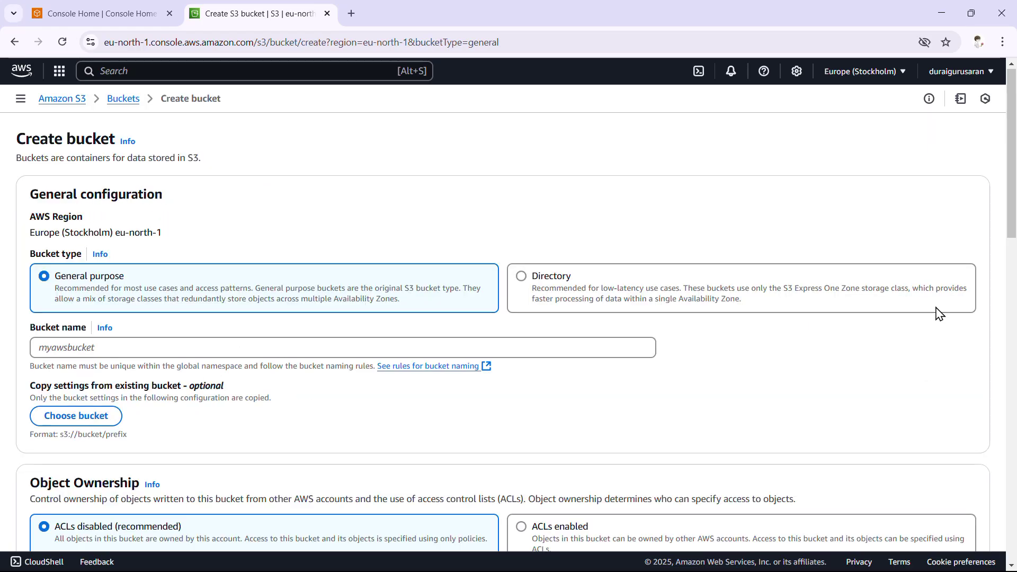
click(307, 354)
text(my1)
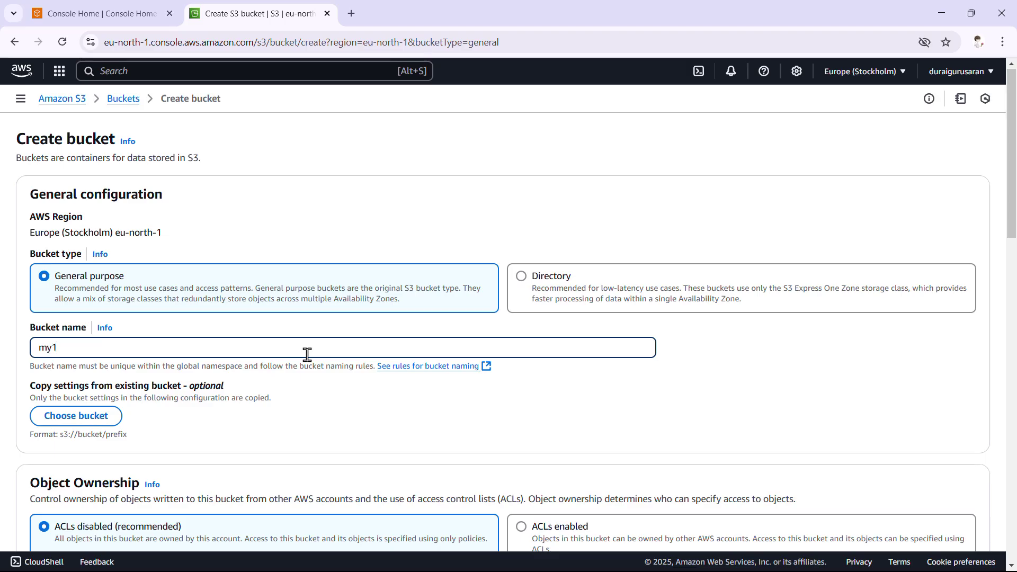
text(-bucket1-copy1)
scroll(308, 354, down, 14)
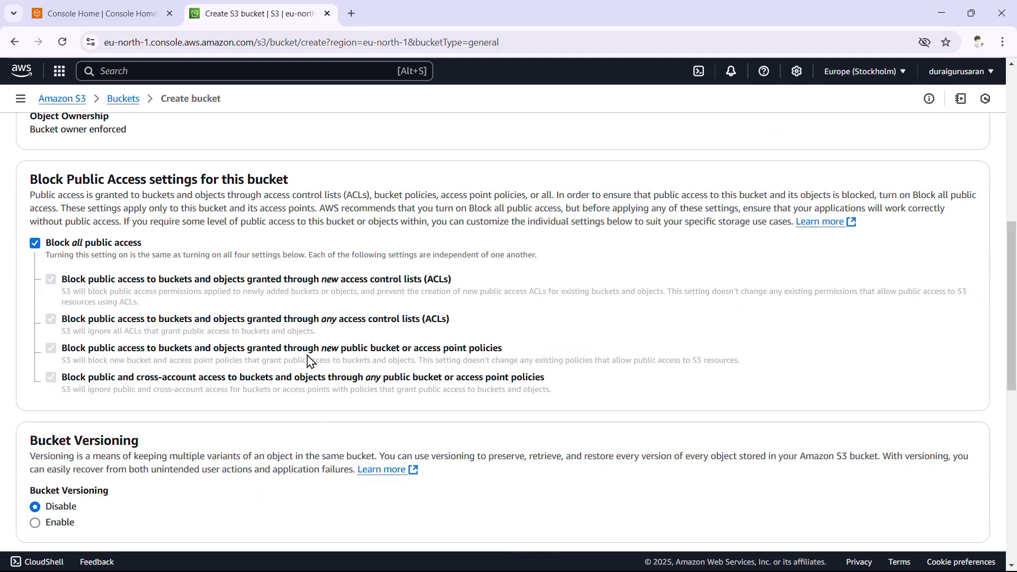
scroll(307, 355, down, 2)
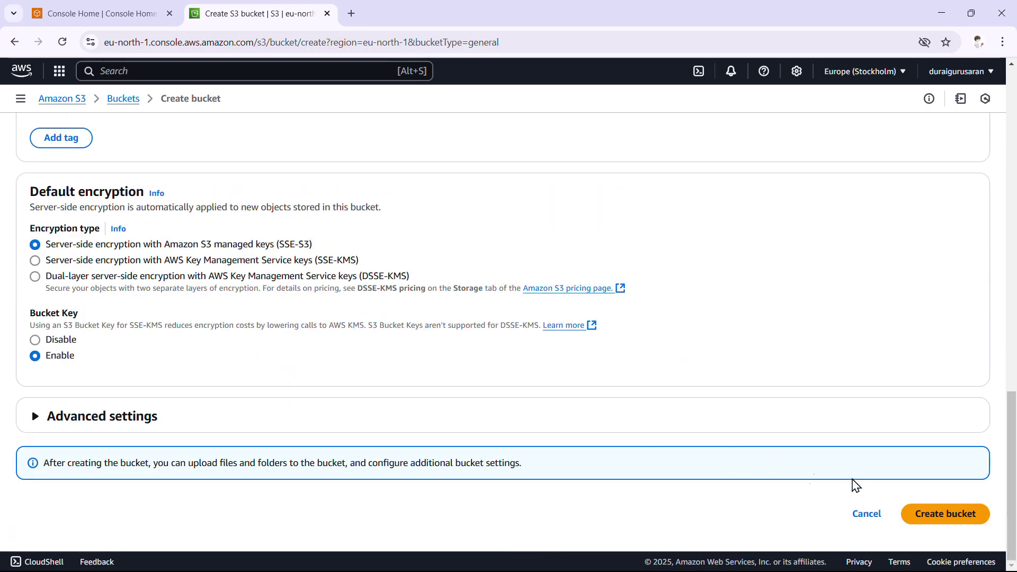
click(952, 520)
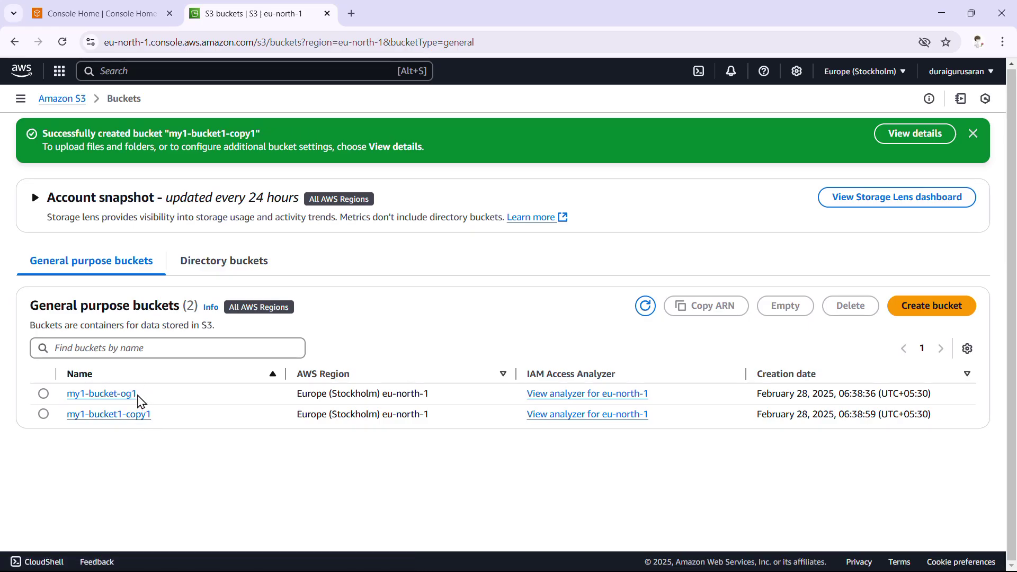
click(141, 12)
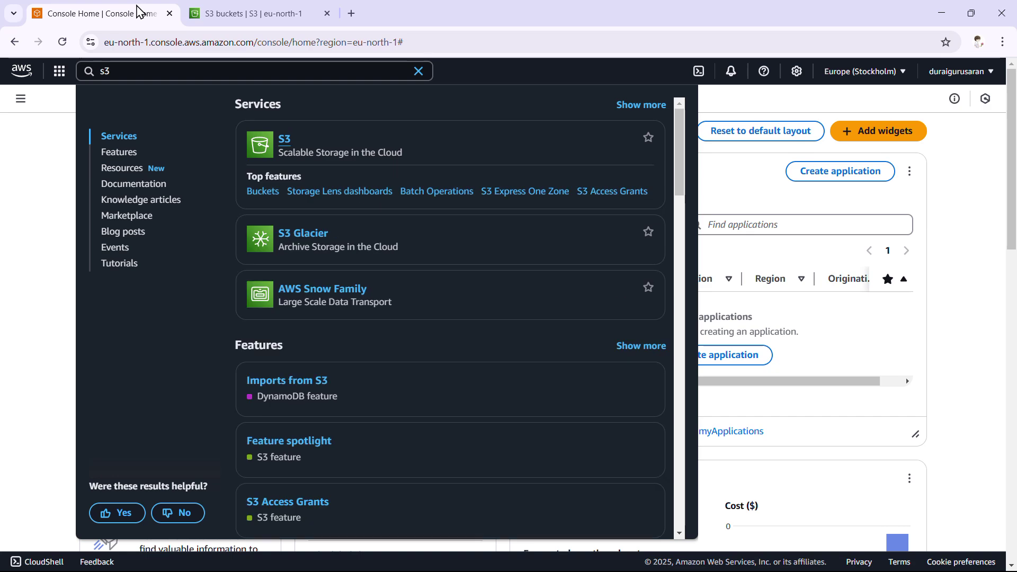
click(254, 72)
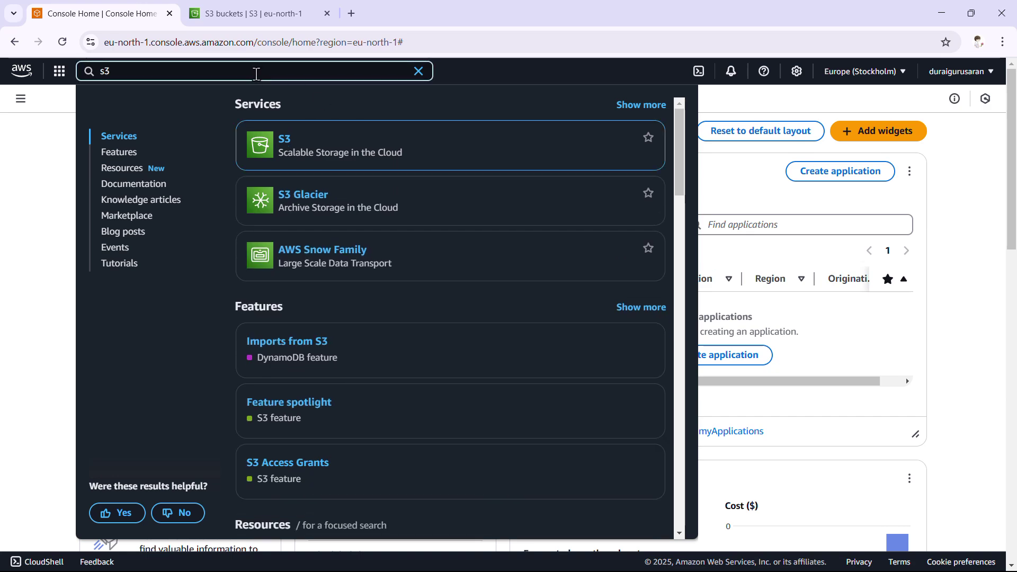
key(BackSpace)
key(BackSpace)
text(iam)
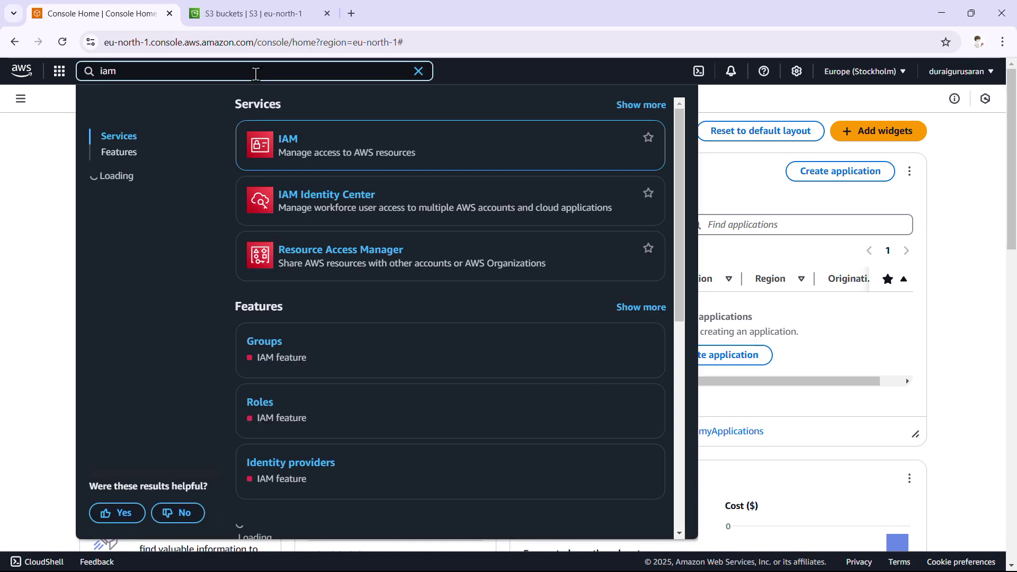
click(292, 140)
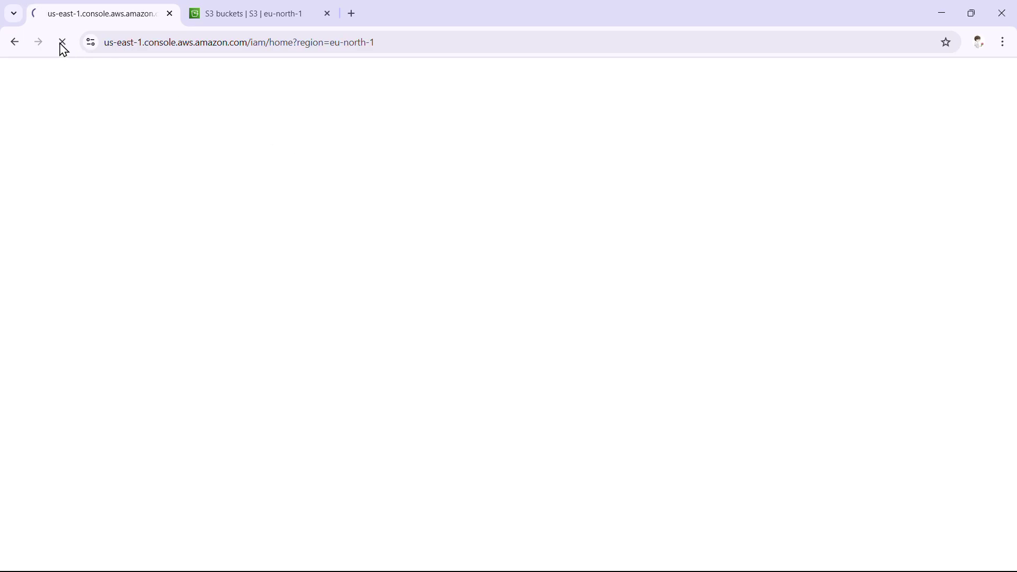
click(11, 44)
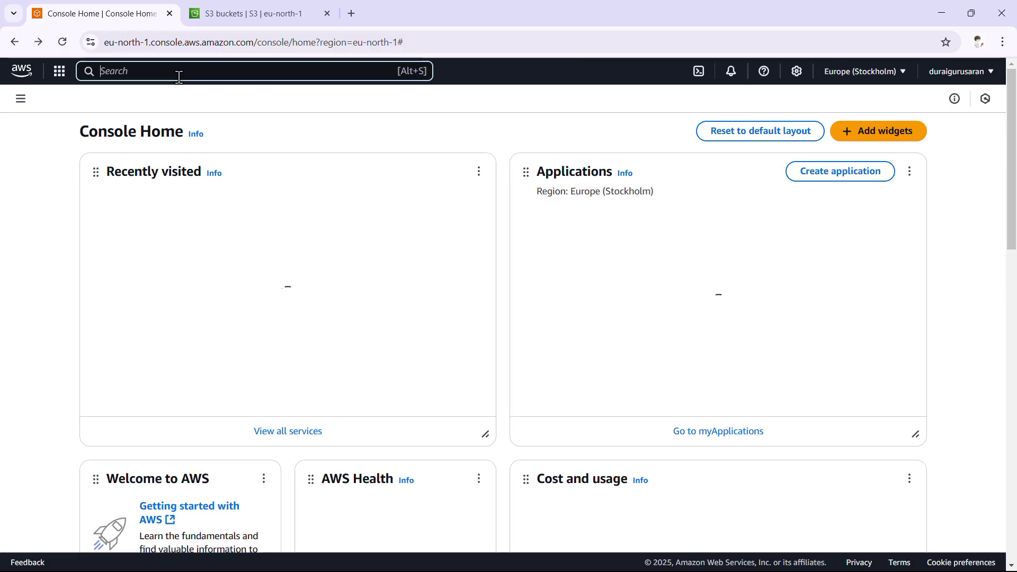
Find the IAM service with the search term "iam" and open its dashboard in a new browser tab
click(179, 77)
text(iam)
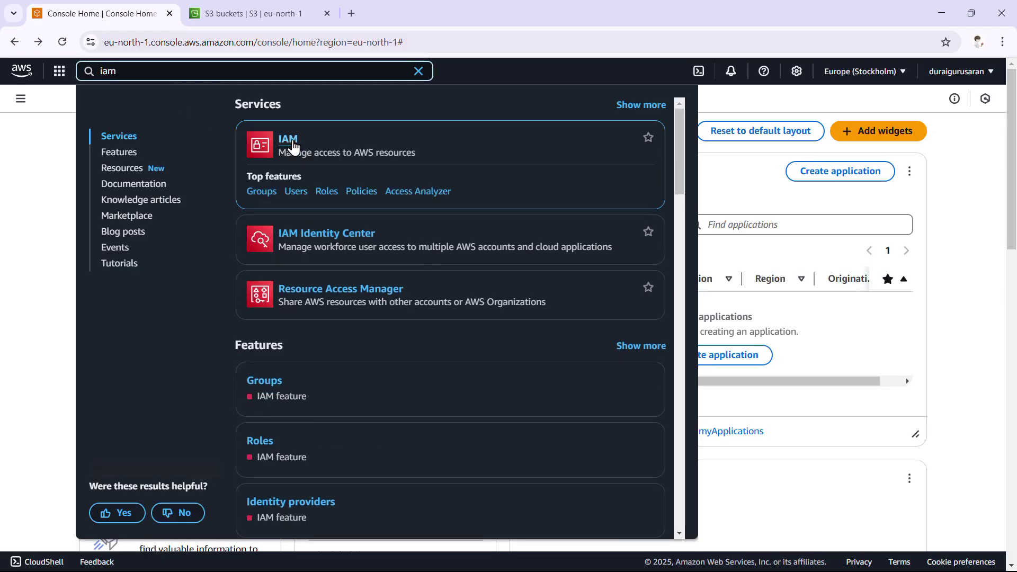
right_click(293, 142)
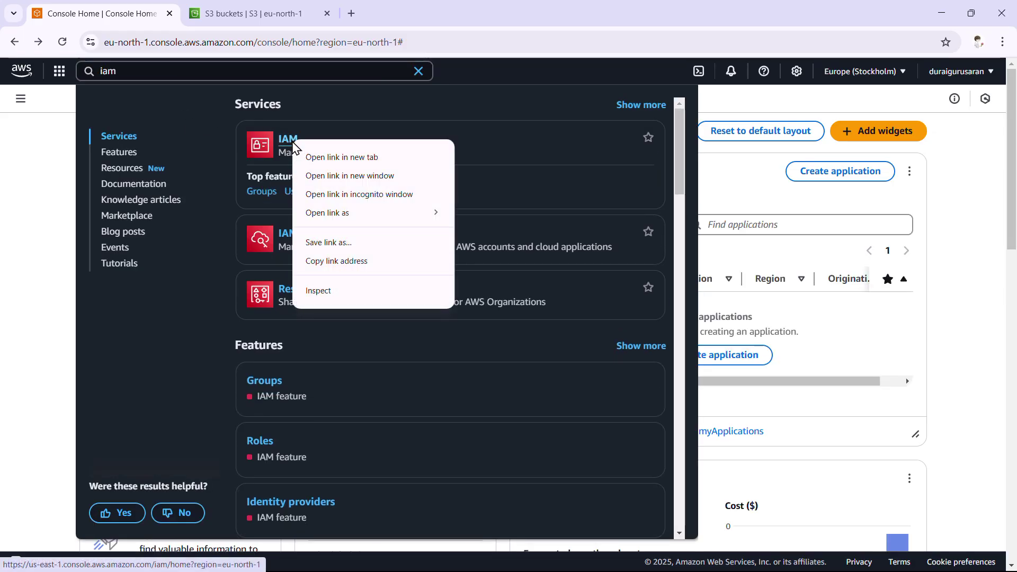
click(322, 164)
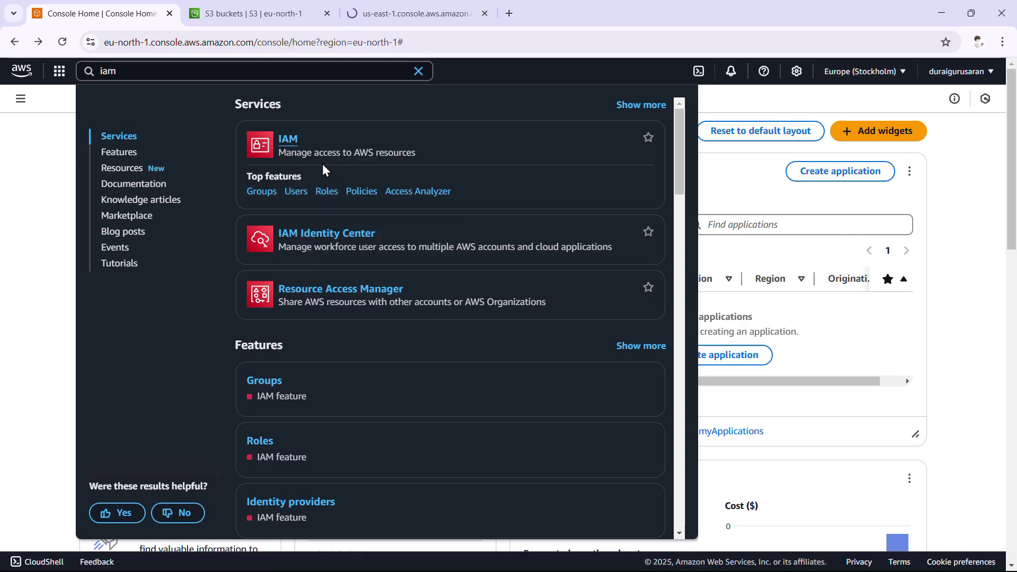
click(382, 9)
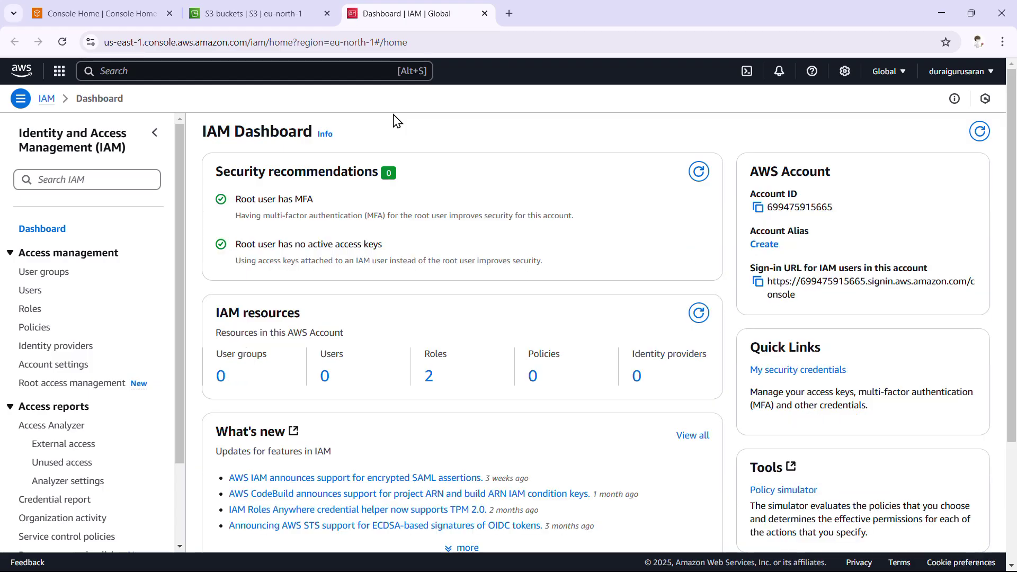
Start a new IAM role with AWS service as the trusted entity and Lambda as the use case, and proceed to its permissions
click(430, 377)
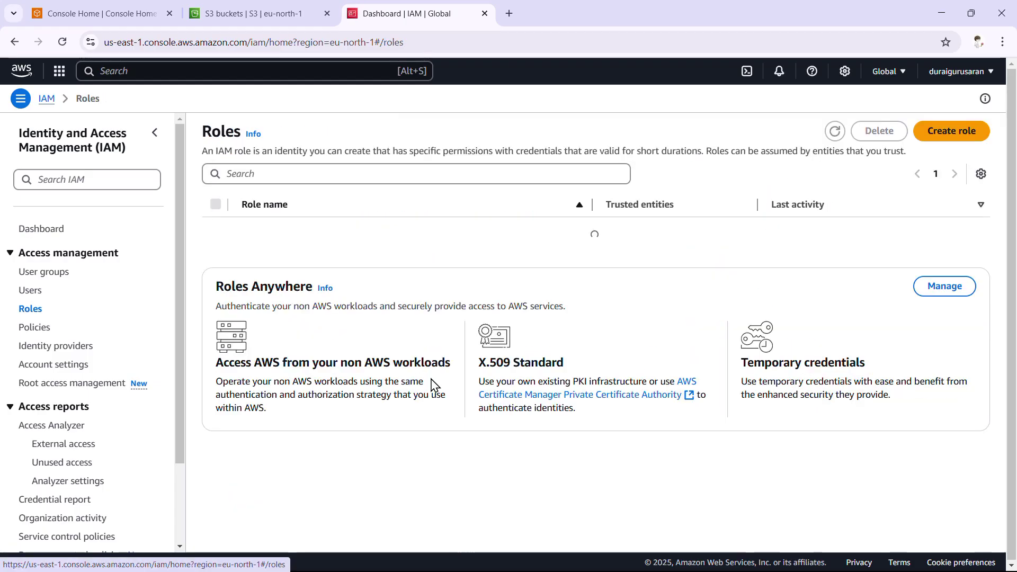
click(944, 130)
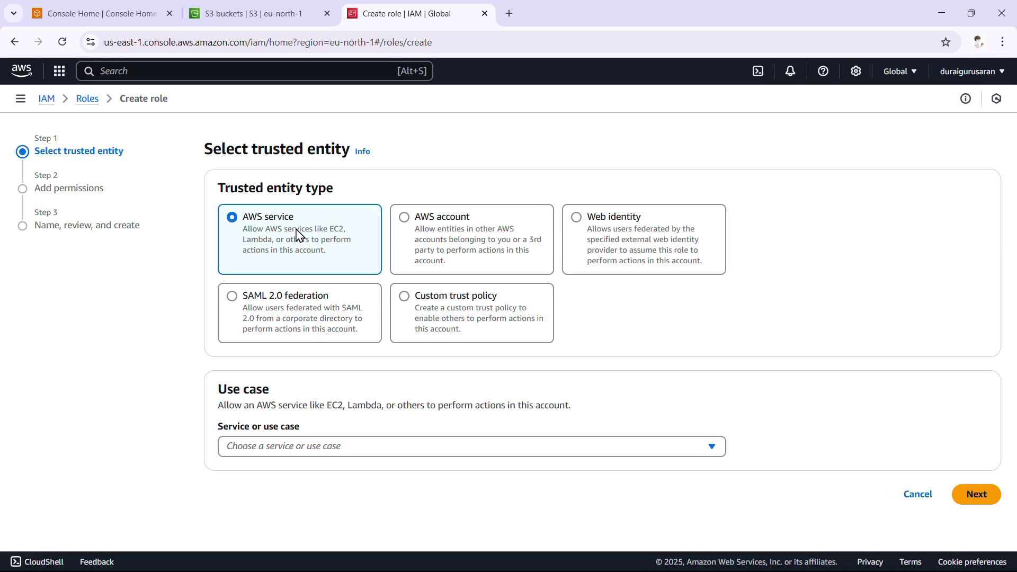
click(329, 446)
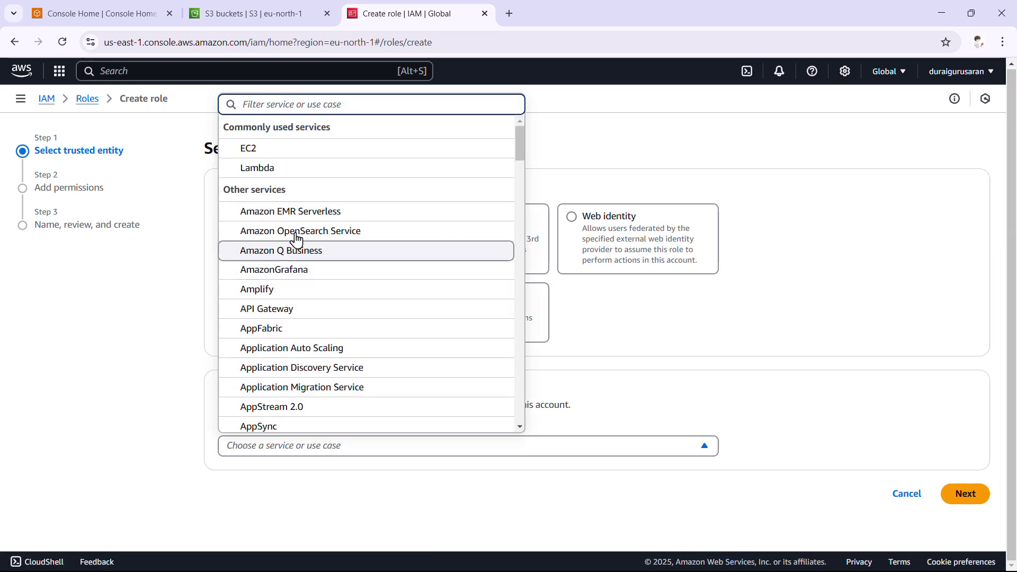
click(282, 169)
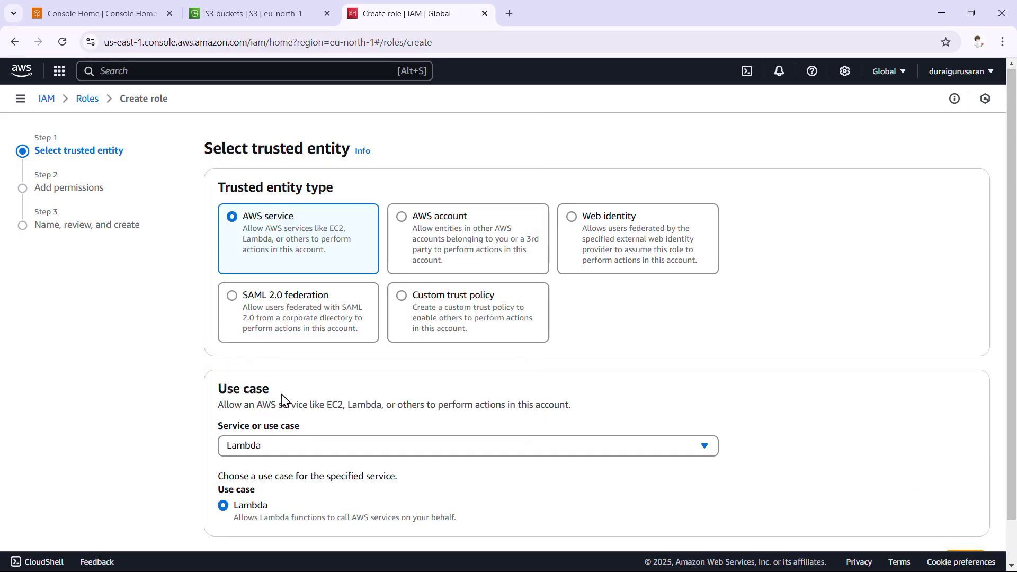
scroll(281, 402, down, 2)
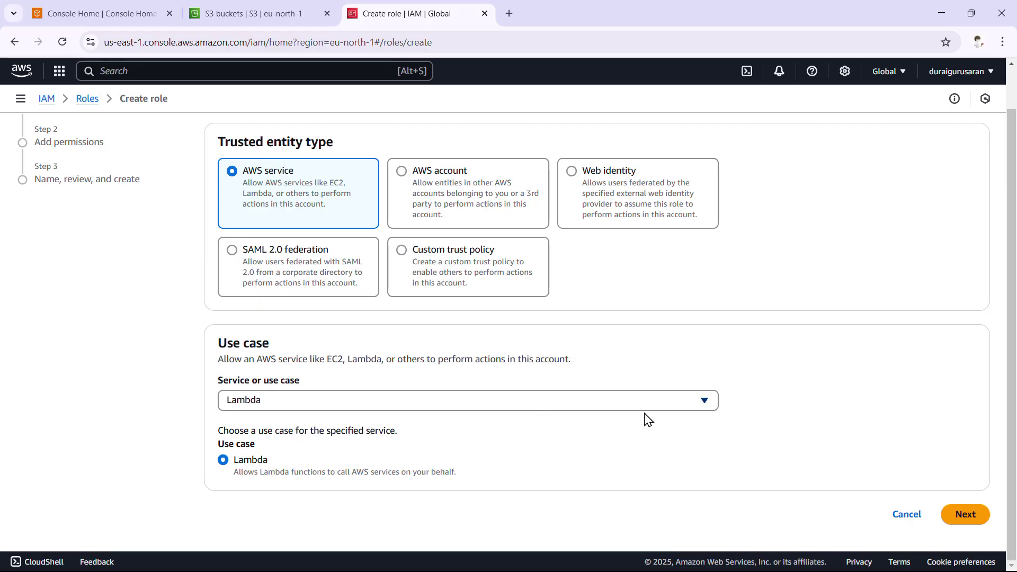
click(965, 516)
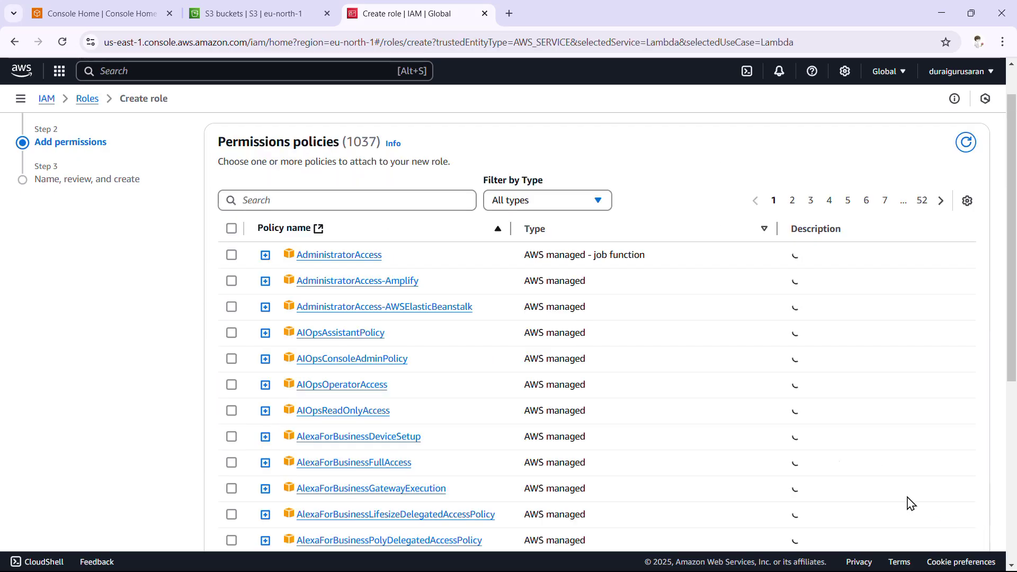
Filter the permissions policies by "s3" and select AmazonS3FullAccess for the role
click(310, 200)
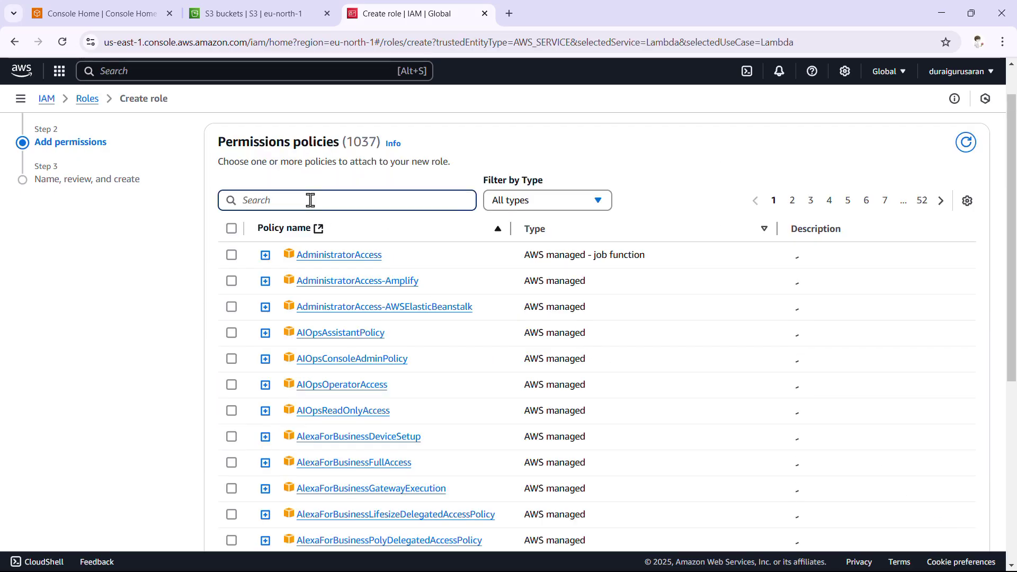
text(s3)
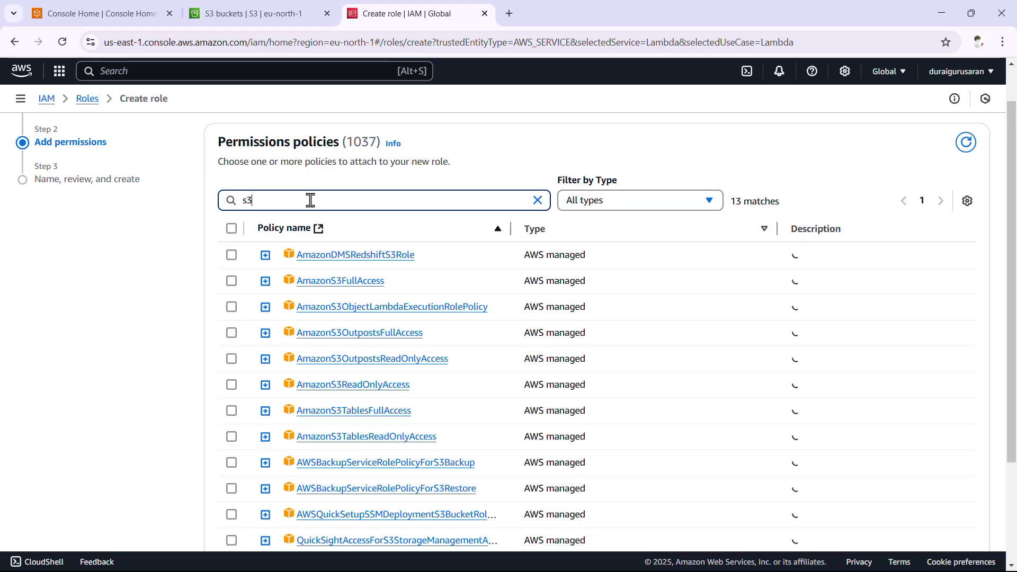
click(231, 282)
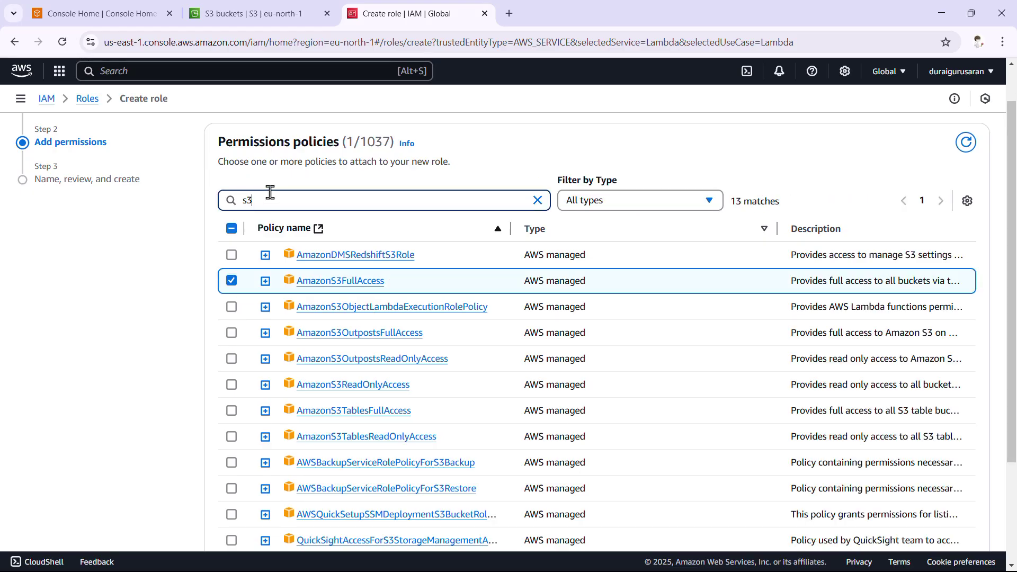
Filter the permissions policies by "cloudwatchfull", add CloudWatchFullAccess to the role, and proceed to the naming and review stage
key(BackSpace)
key(BackSpace)
text(clo)
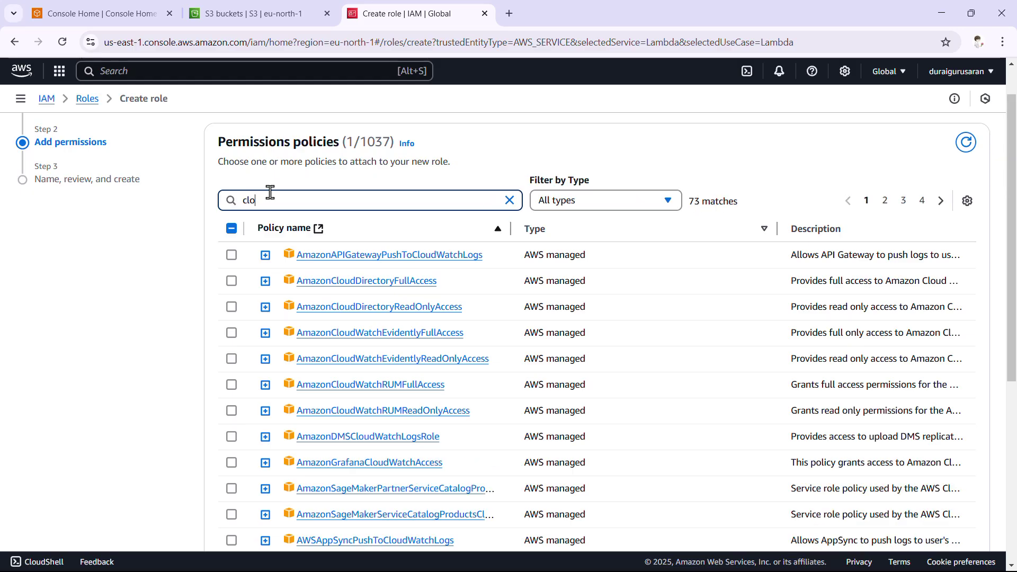
text(udwatchfull)
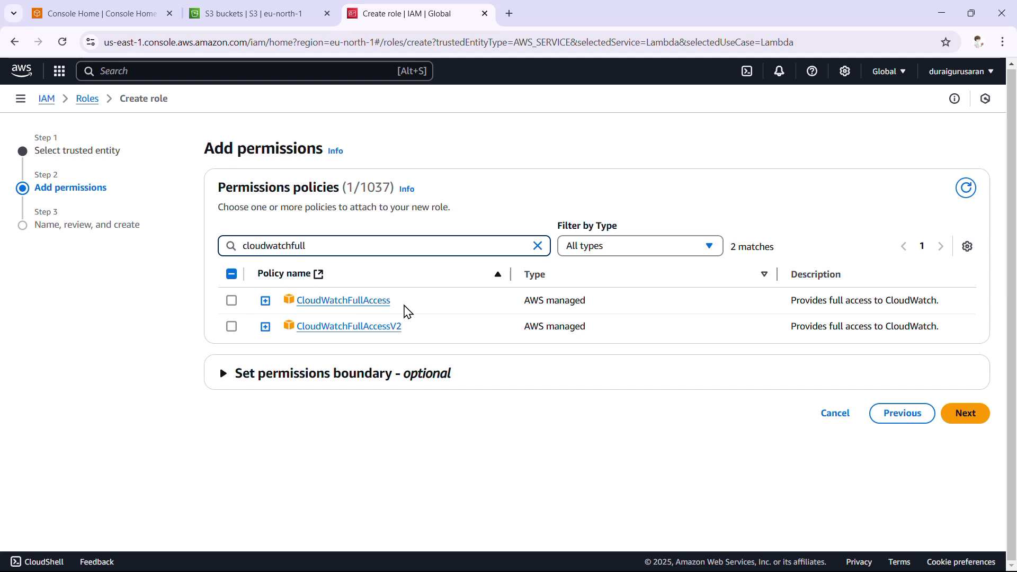
click(231, 306)
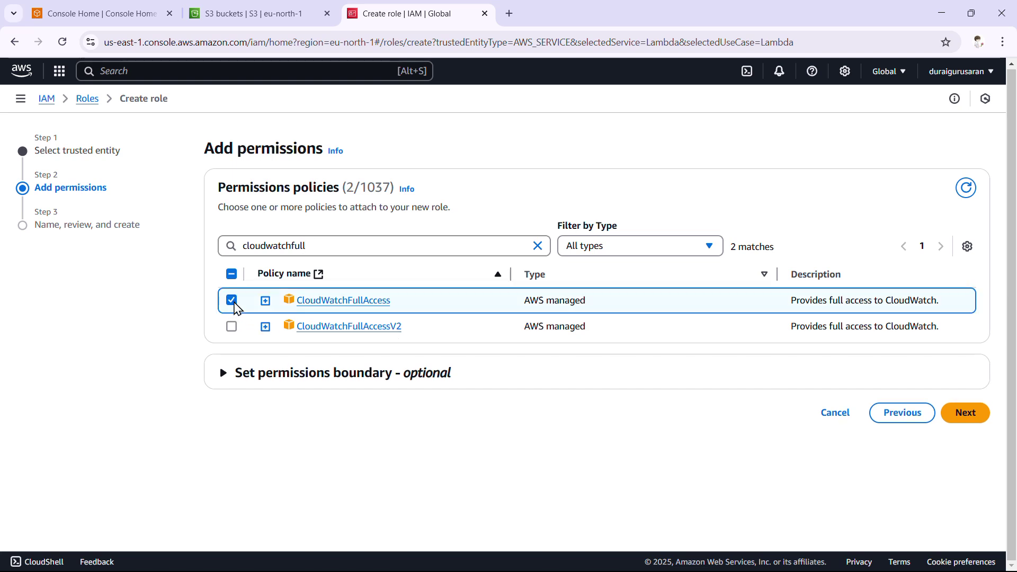
click(975, 419)
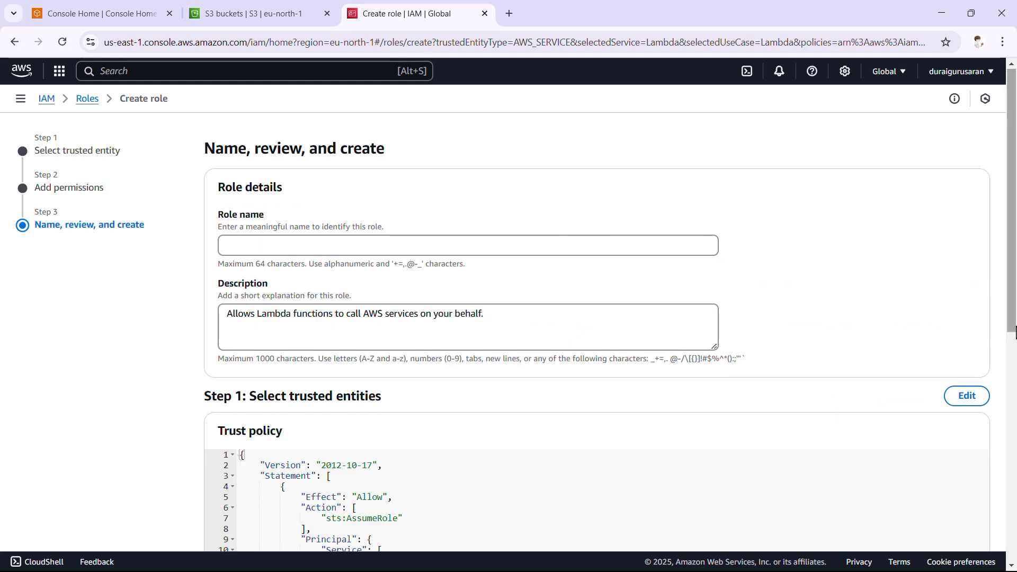
Name the role lambdarole, create it, and dismiss the success notification
click(433, 244)
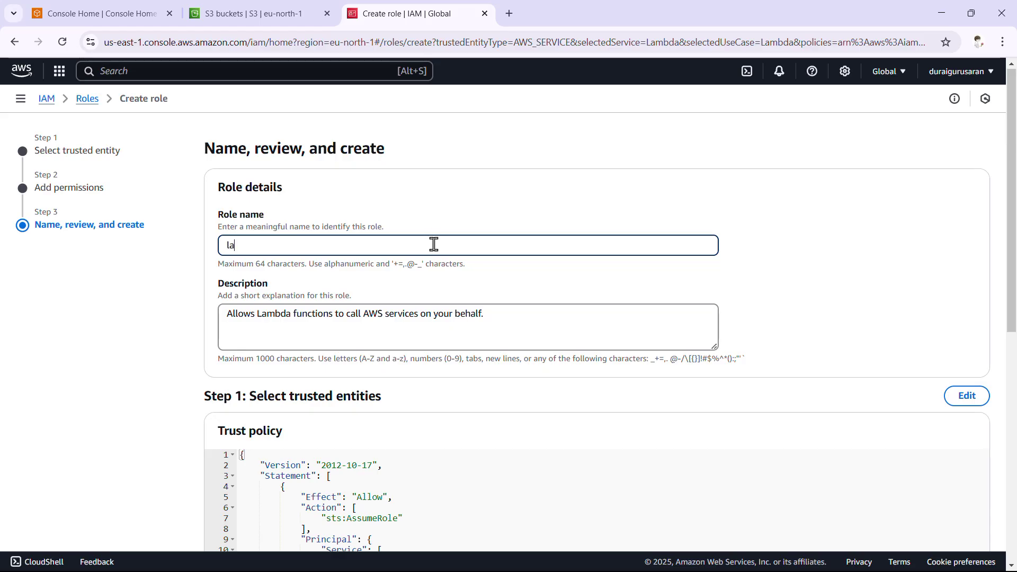
text(lambdarole)
scroll(434, 246, down, 8)
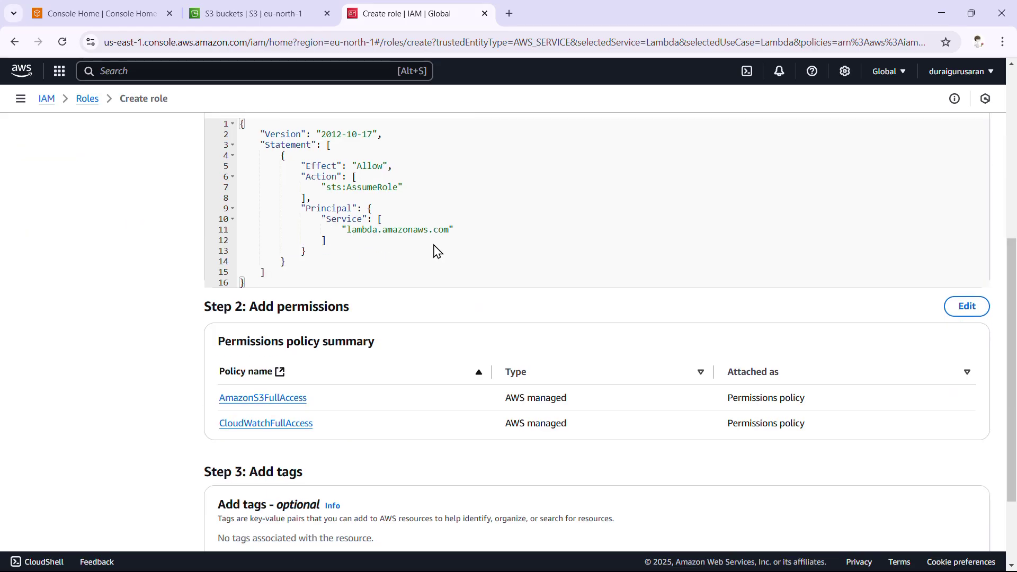
click(956, 521)
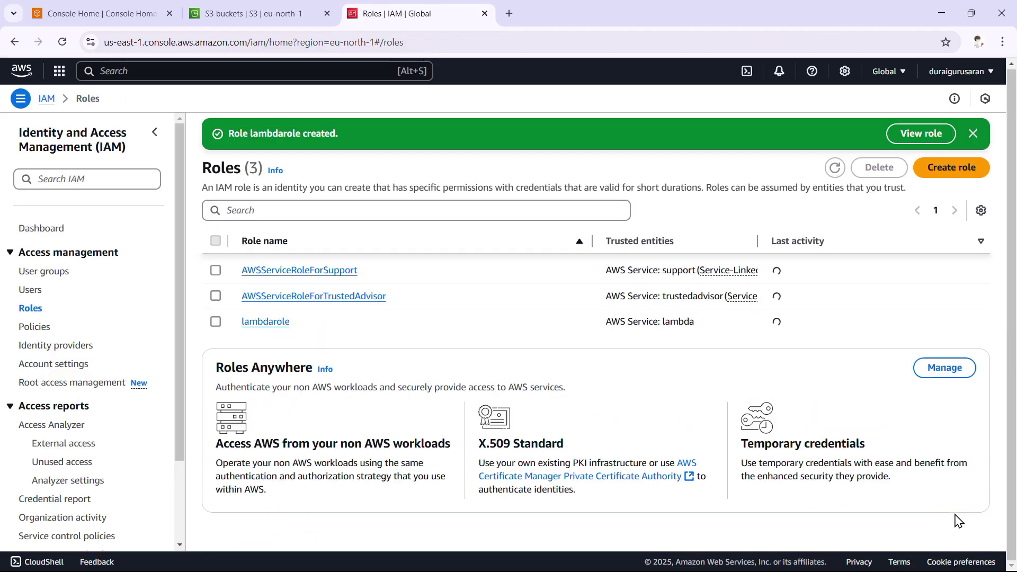
click(973, 133)
From Console Home, find the Lambda service with the search term "lambda" and open it in a new browser tab
click(108, 15)
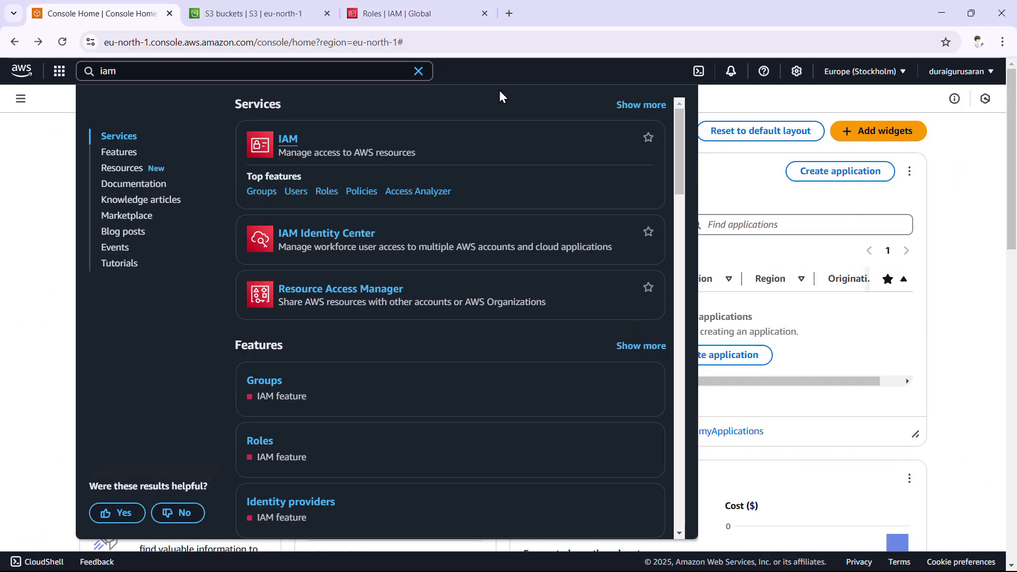
click(418, 74)
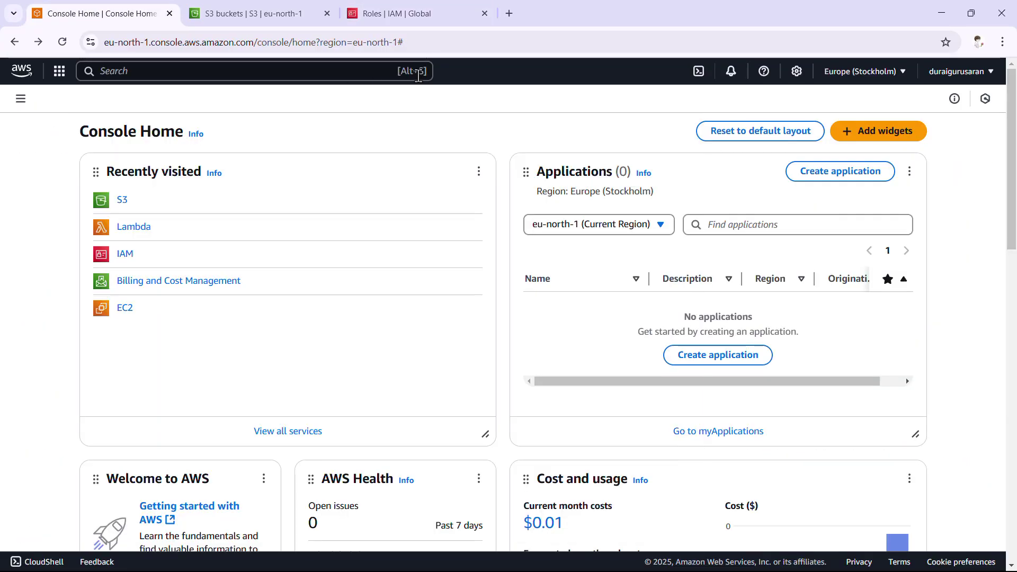
right_click(127, 228)
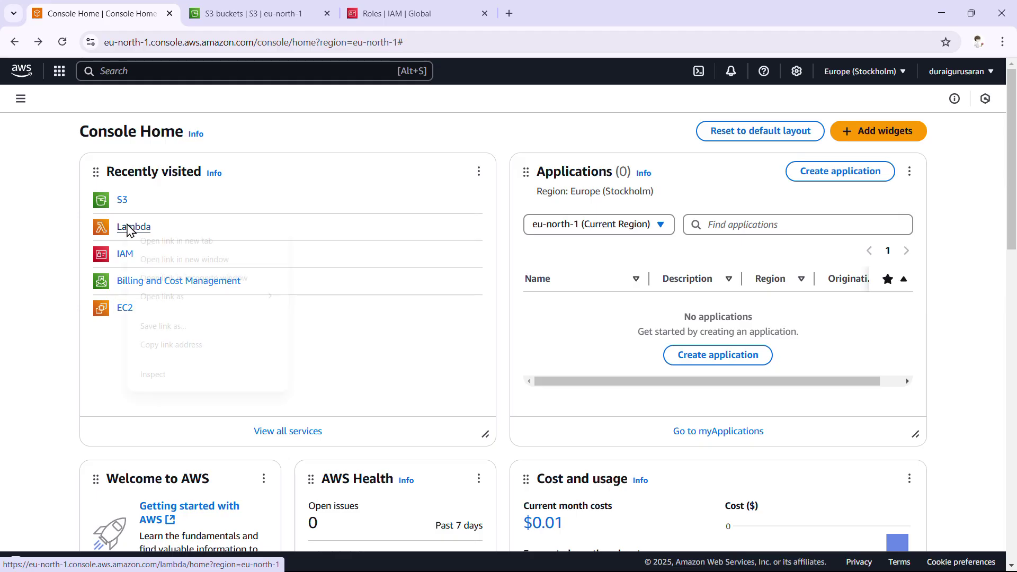
click(133, 66)
text(lambda)
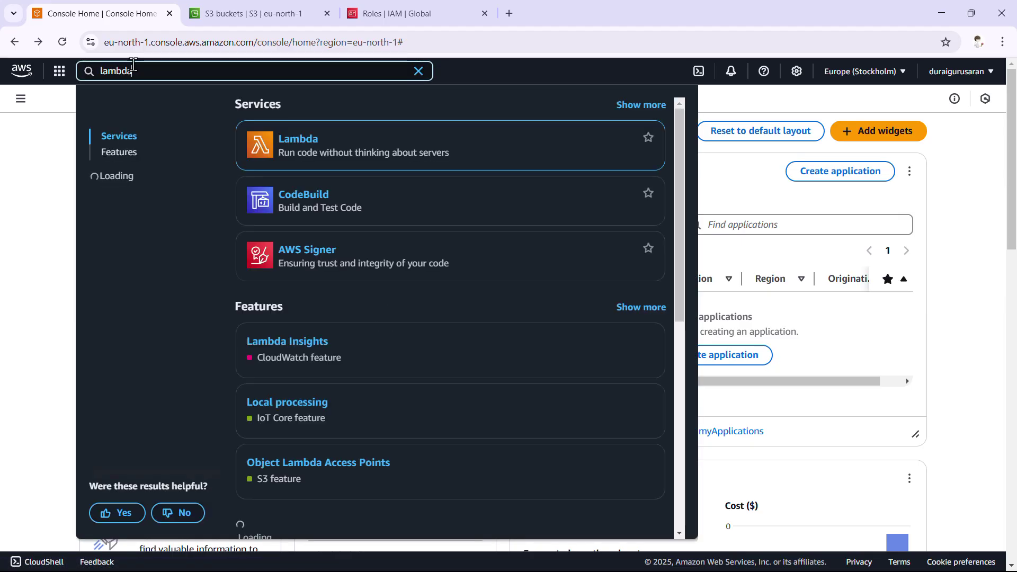
right_click(291, 140)
key(Escape)
ctrl+click(308, 157)
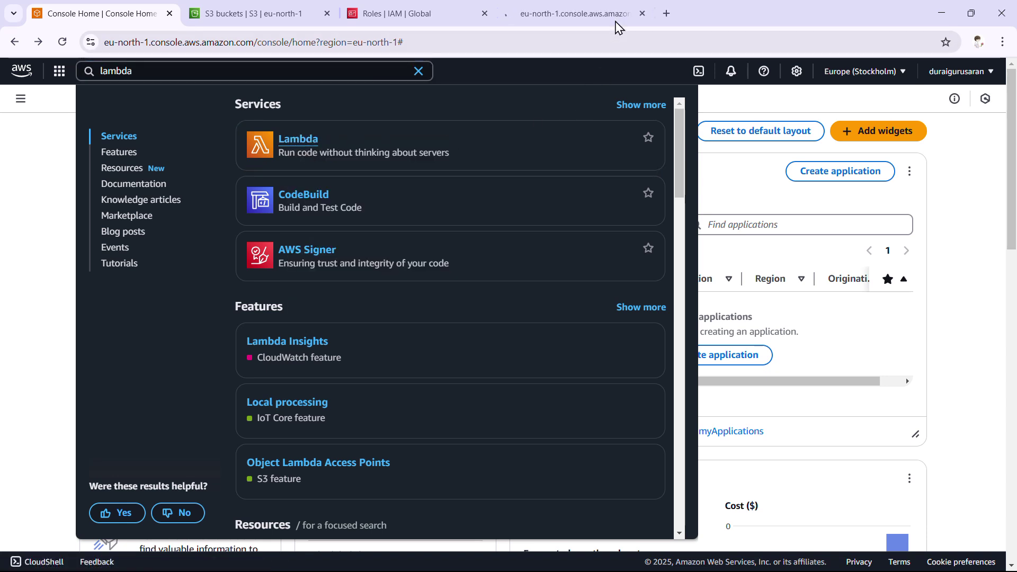
click(612, 10)
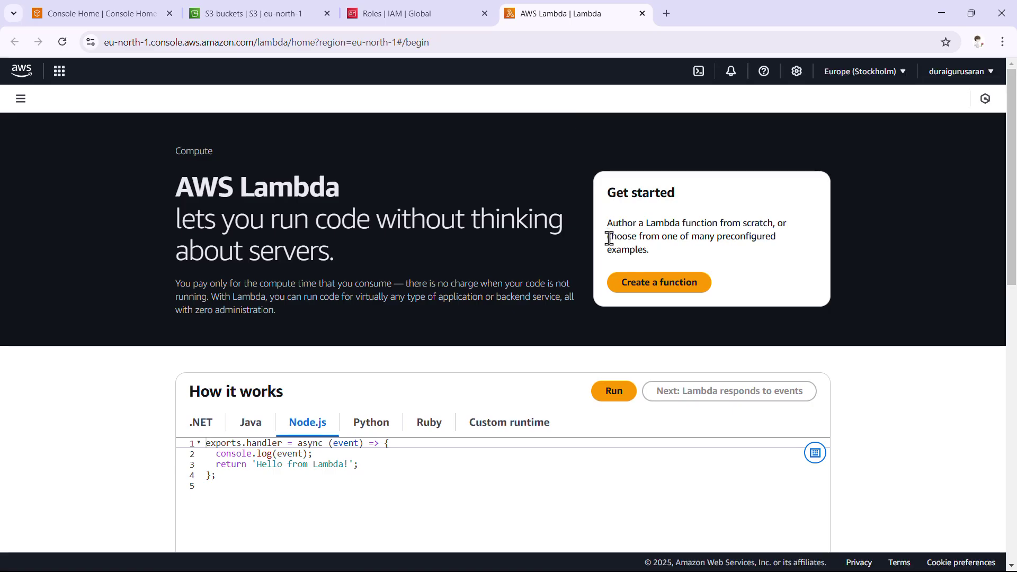
Start a new Lambda function authored from scratch, named mylambdafunction, with Python 3.13 as its runtime
click(635, 289)
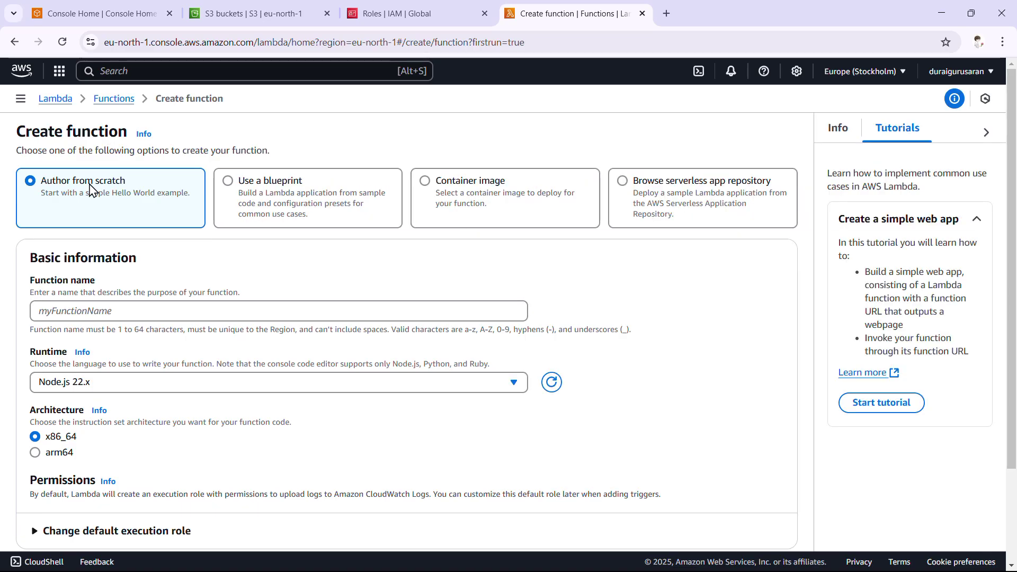
scroll(91, 212, down, 1)
click(91, 250)
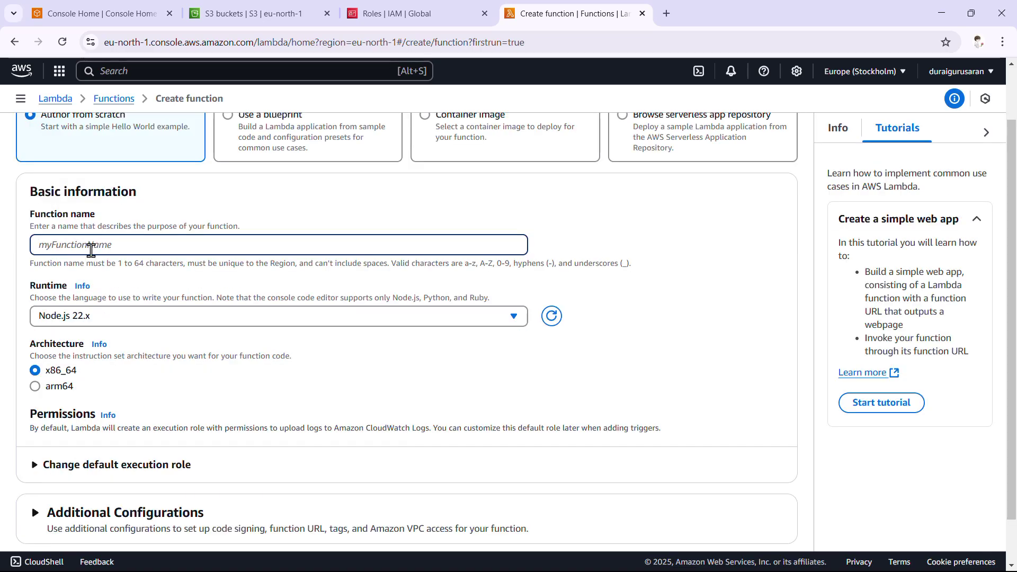
text(mylambdafunction)
scroll(91, 251, down, 1)
click(91, 268)
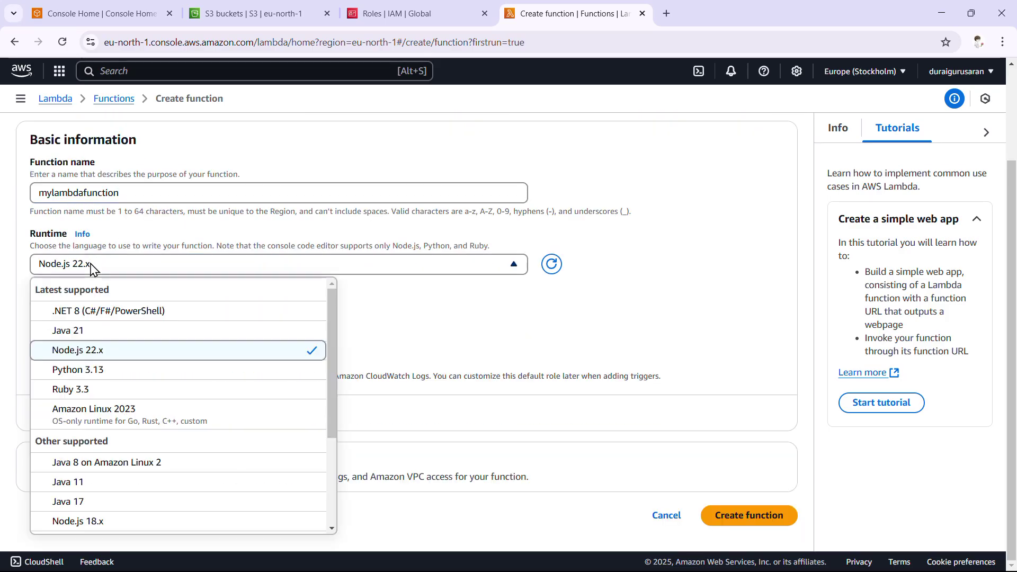
click(95, 376)
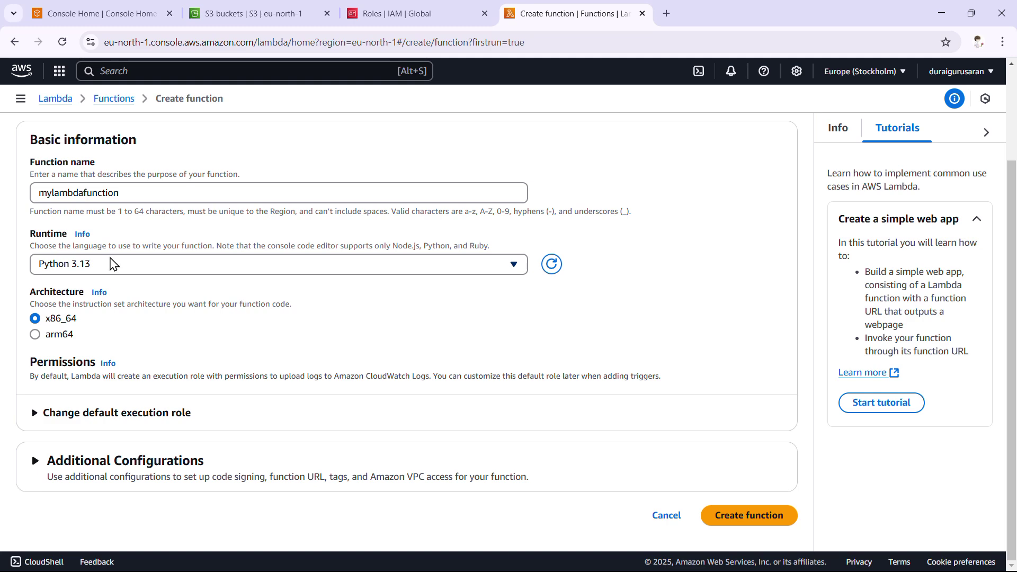
Change the default execution role to the existing role lambdarole and create the function
click(100, 415)
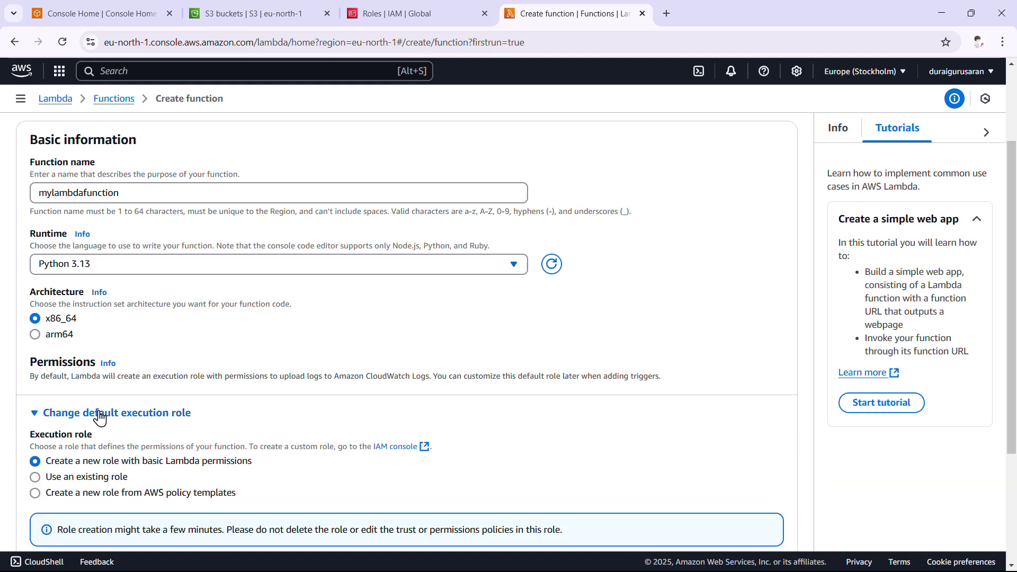
scroll(100, 415, down, 2)
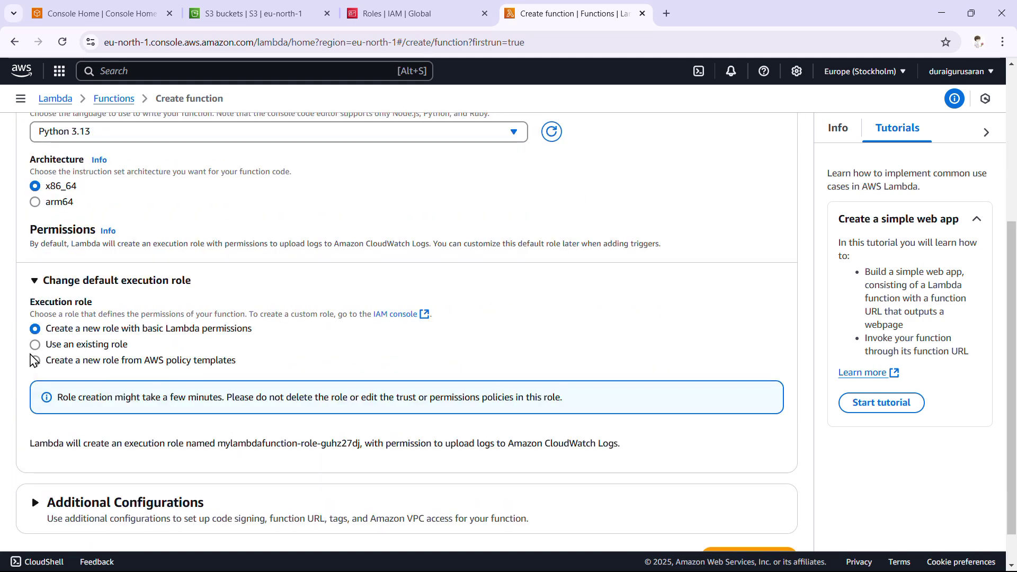
click(35, 344)
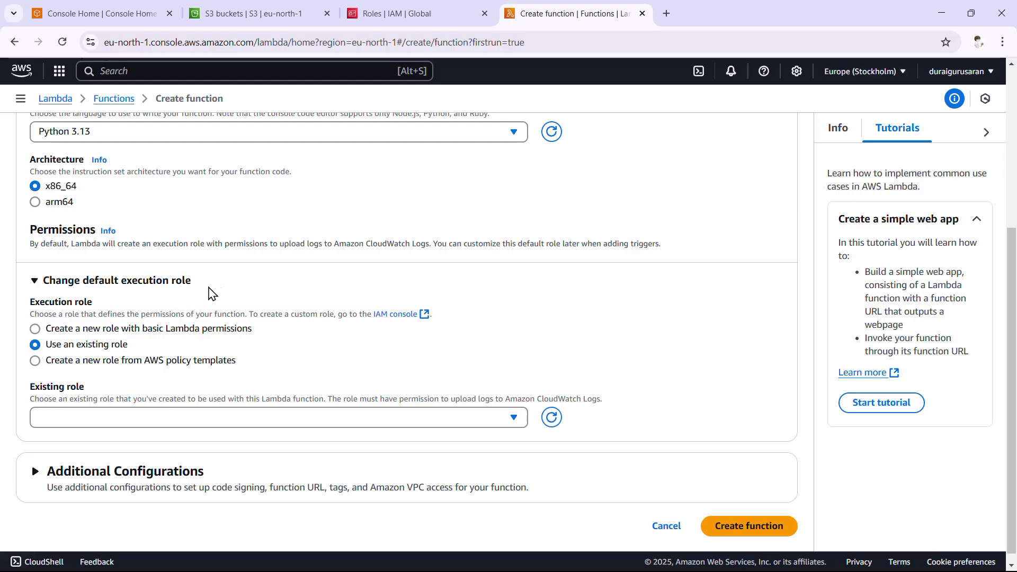
scroll(211, 336, down, 1)
click(177, 408)
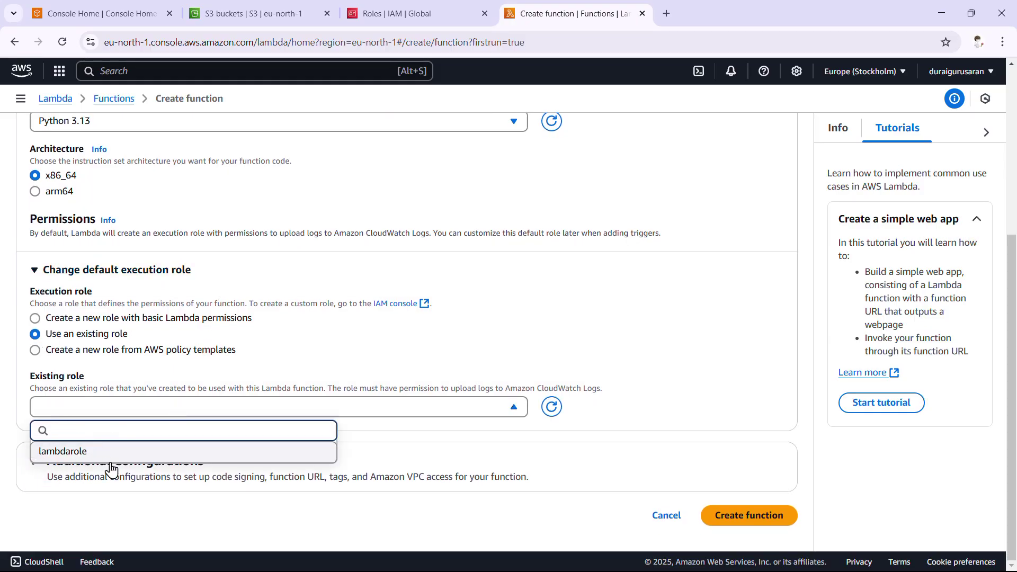
click(63, 456)
scroll(418, 424, down, 1)
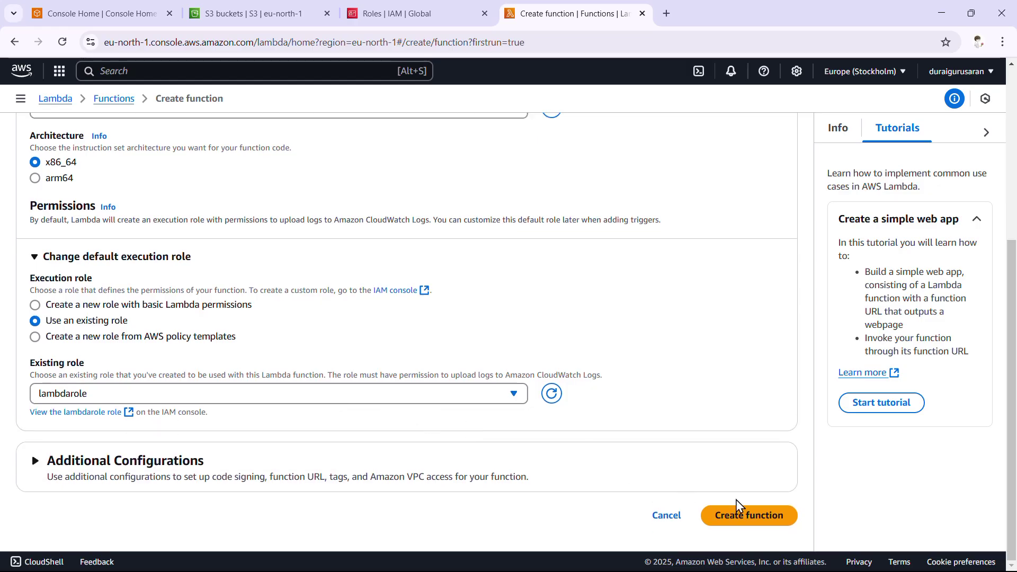
click(745, 526)
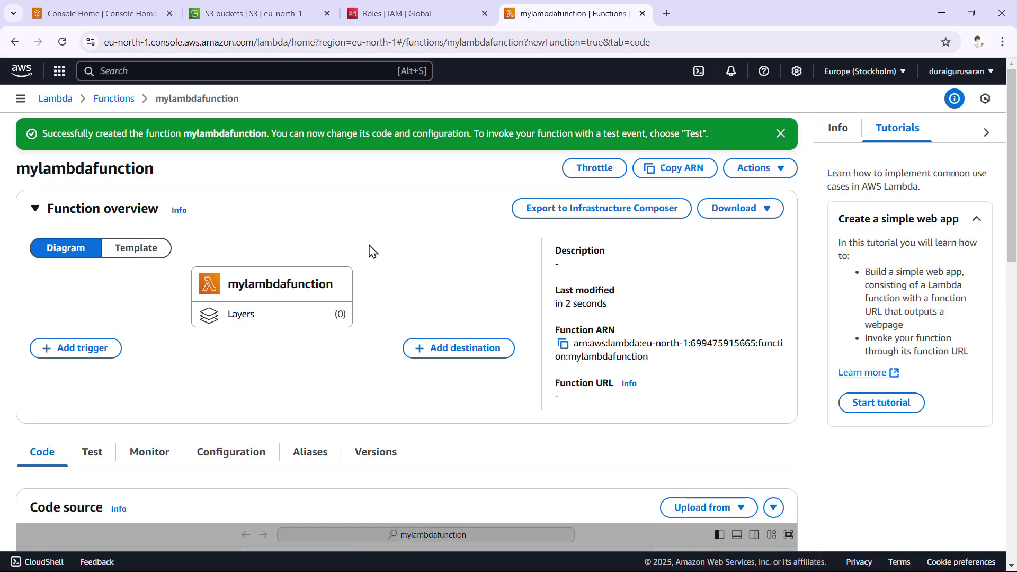
Start a trigger for the function with S3 as the source and my1-bucket-og1 as the bucket
click(278, 21)
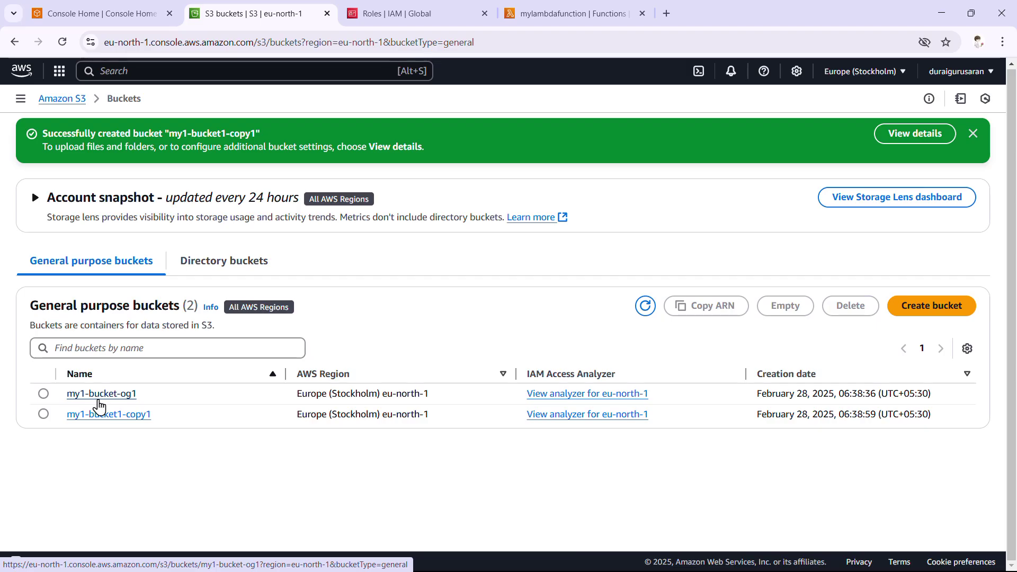
click(623, 18)
click(45, 351)
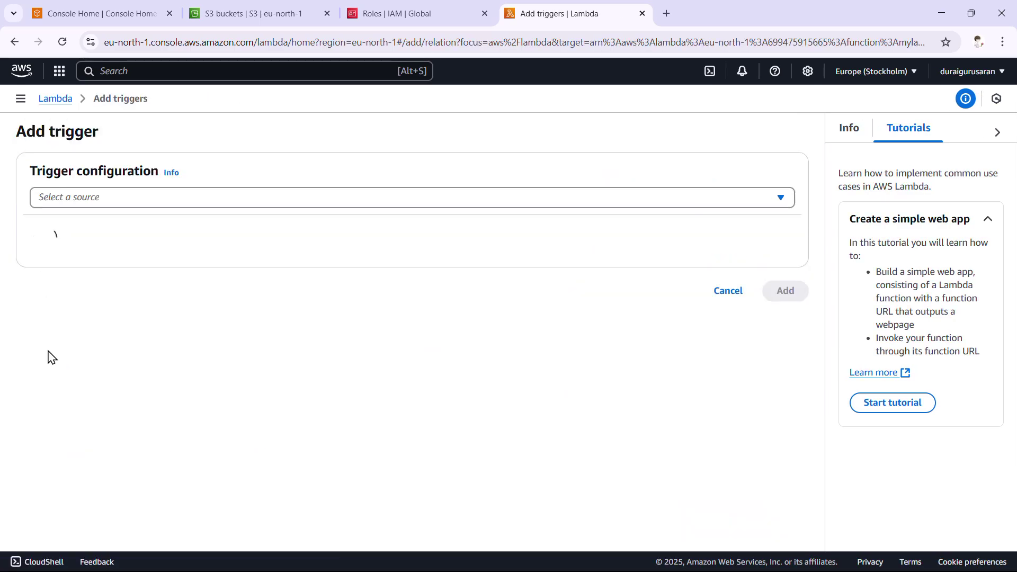
click(133, 210)
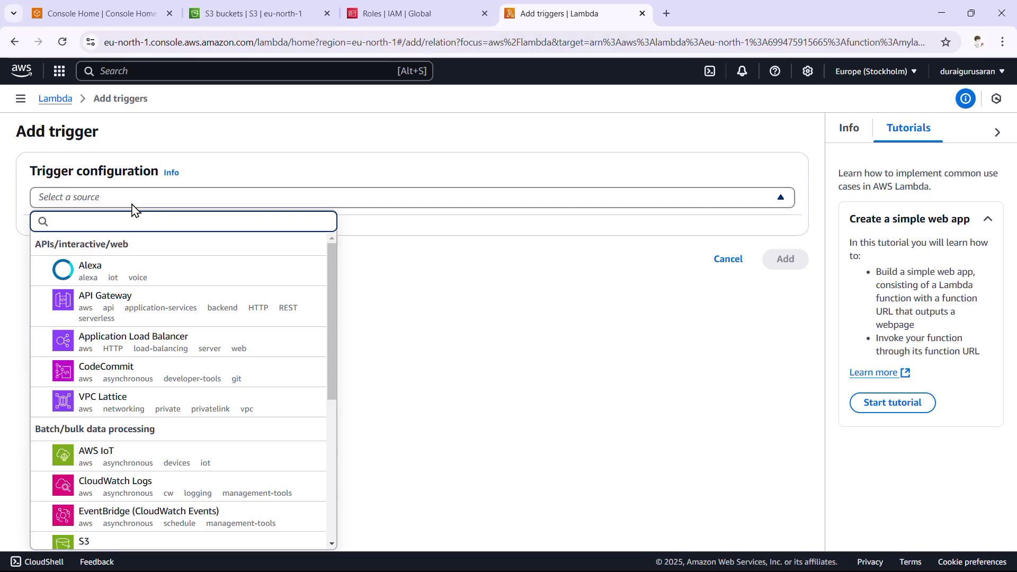
click(98, 541)
click(112, 268)
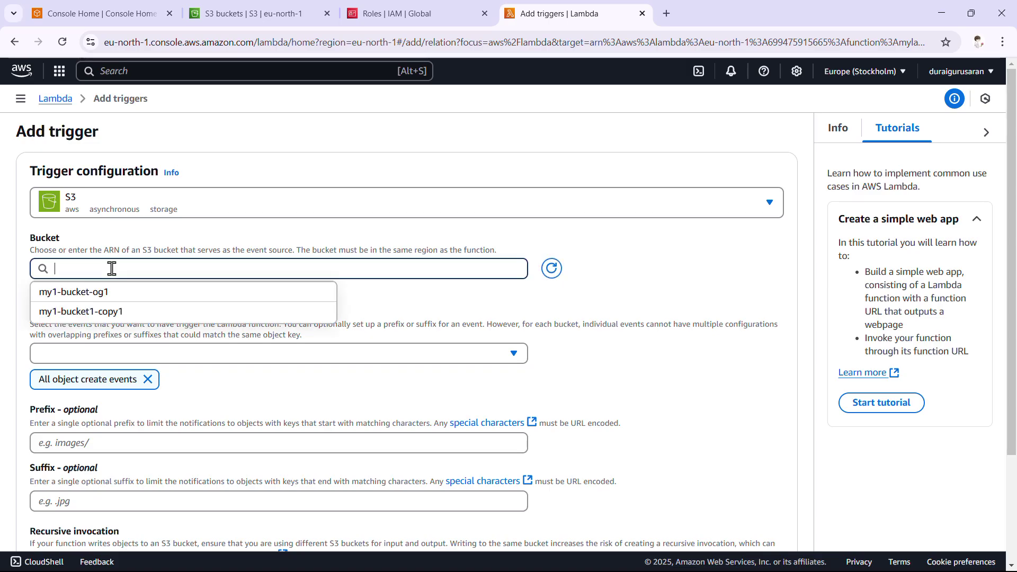
click(100, 295)
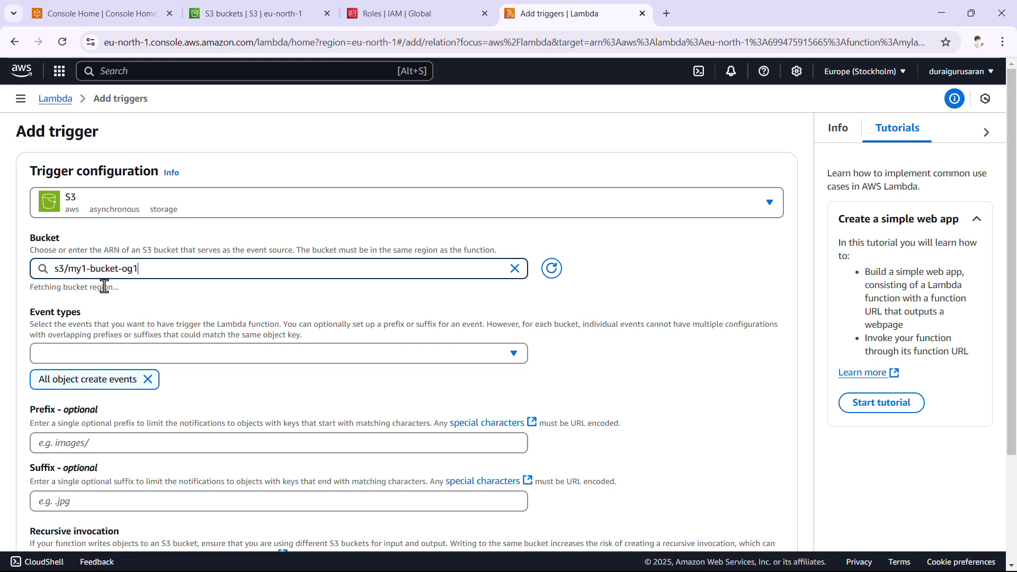
Acknowledge the recursive invocation notice and add the trigger for all object create events
scroll(182, 249, down, 1)
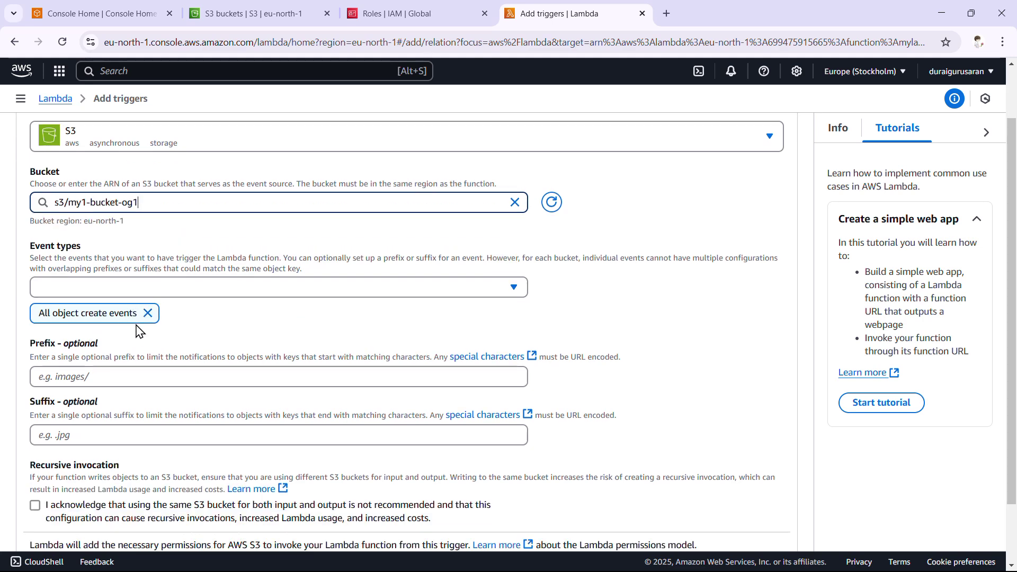
scroll(69, 451, down, 1)
click(36, 432)
click(36, 432)
click(777, 518)
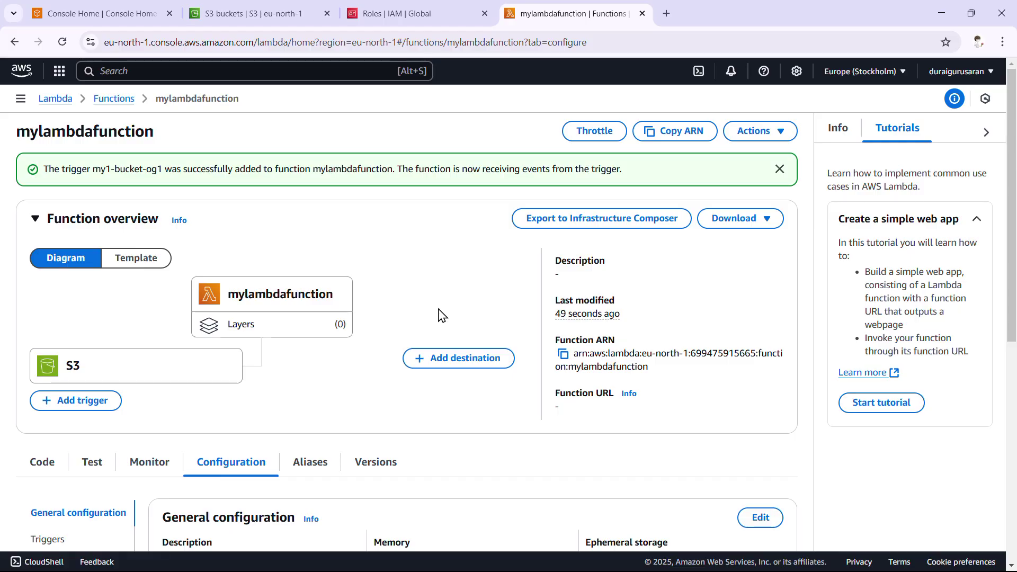
Show the function's code source with lambda_function.py and close the dialog about code deployed in another editor
scroll(452, 293, down, 2)
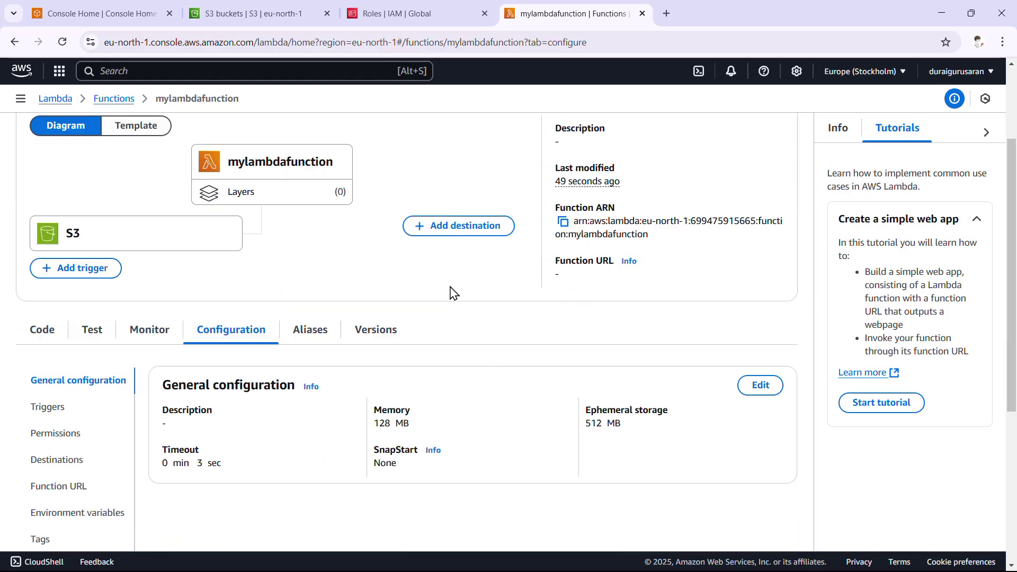
click(39, 331)
scroll(447, 349, down, 1)
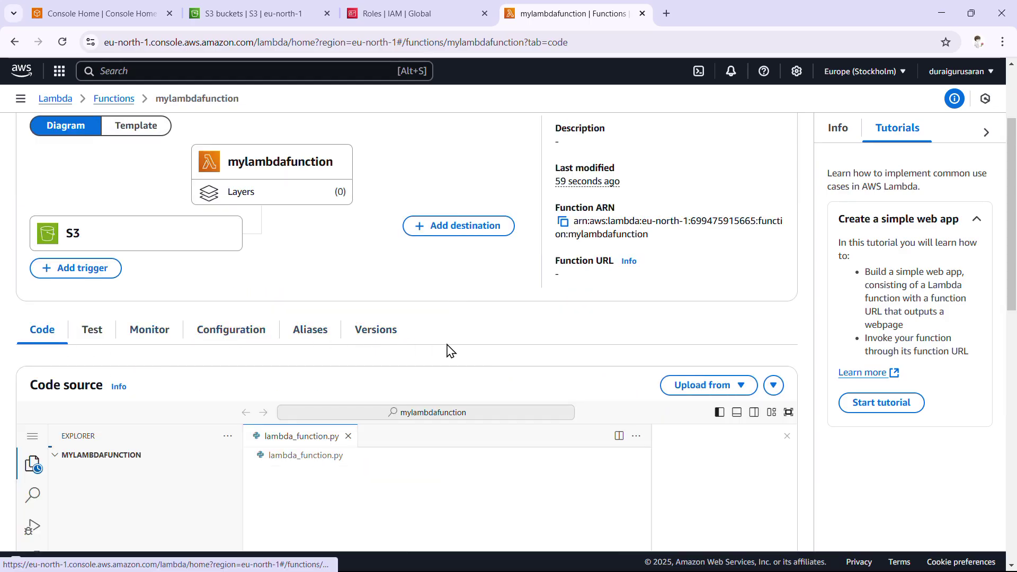
scroll(447, 344, down, 4)
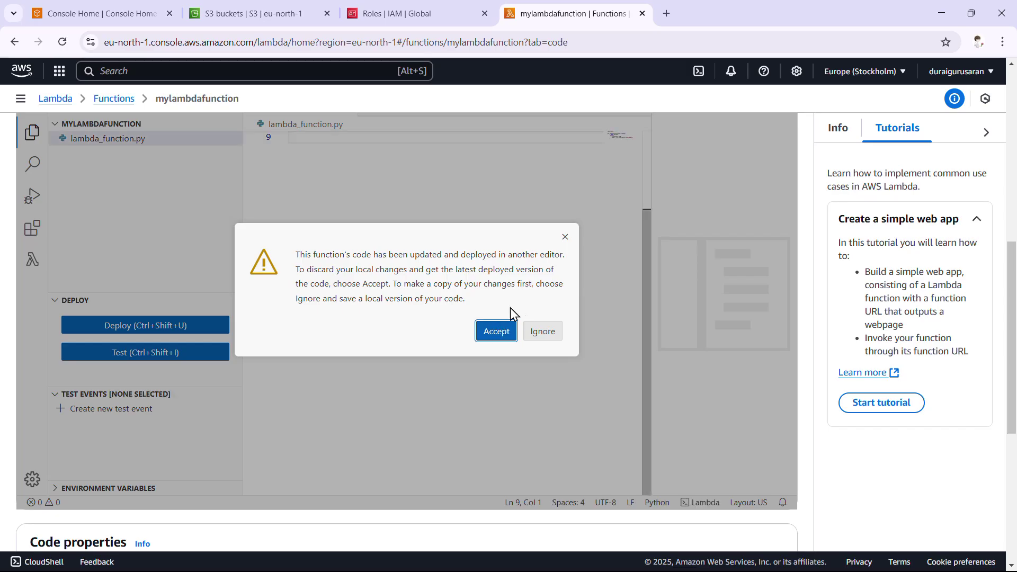
click(567, 234)
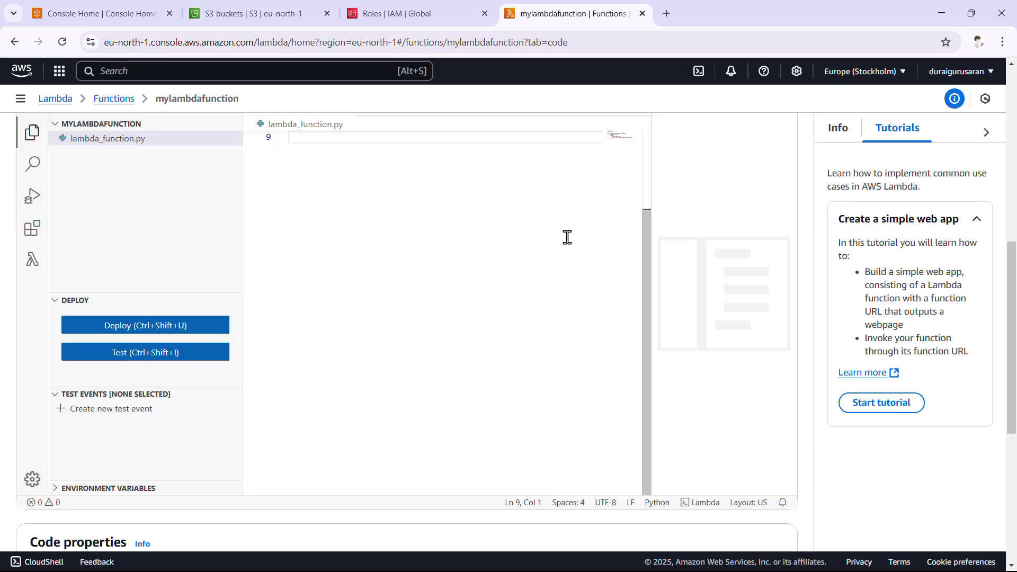
scroll(406, 279, up, 5)
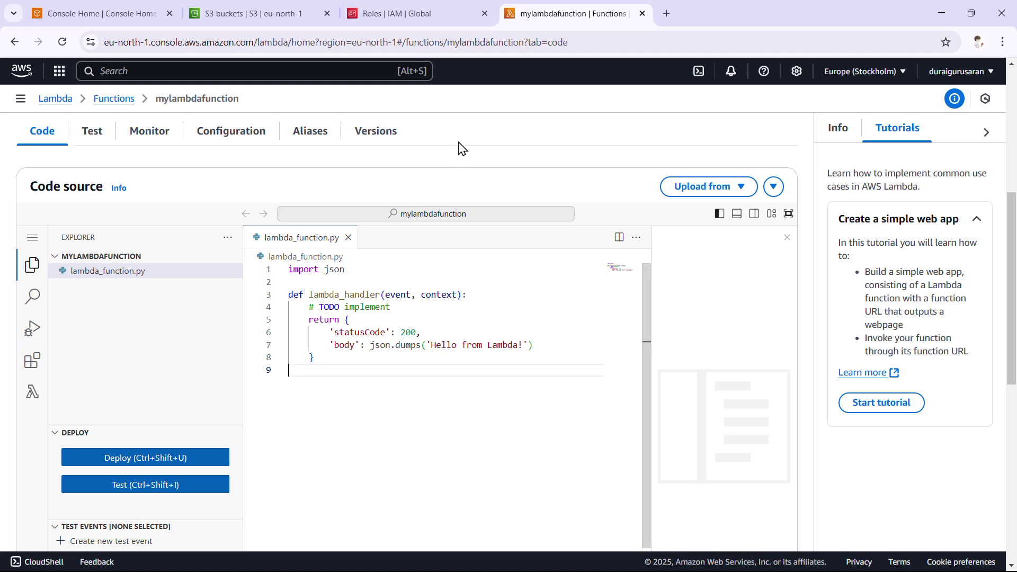
Start a new test event named firstevent in a widened editor pane and base it on the S3 Put template
scroll(499, 119, down, 1)
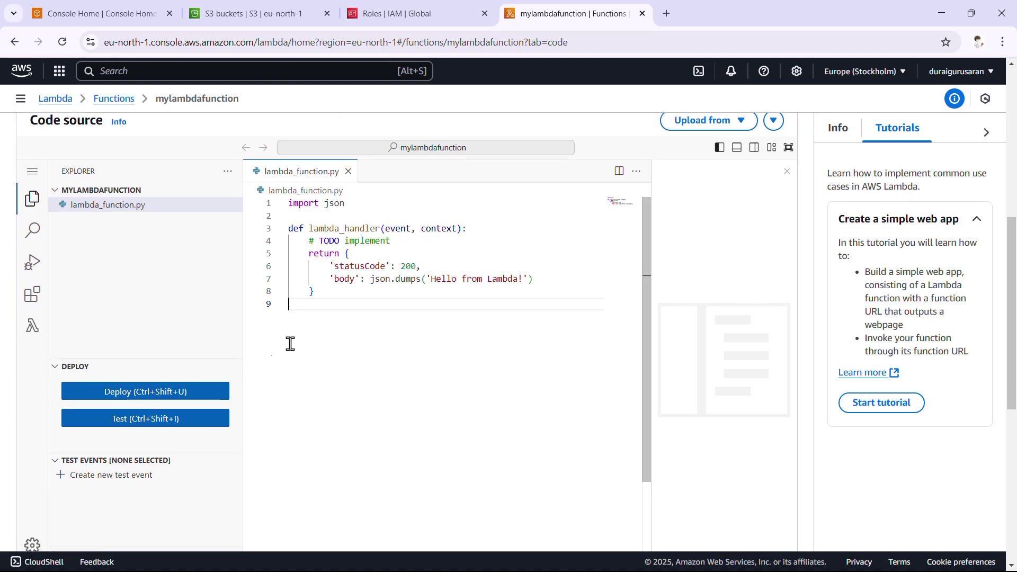
click(132, 482)
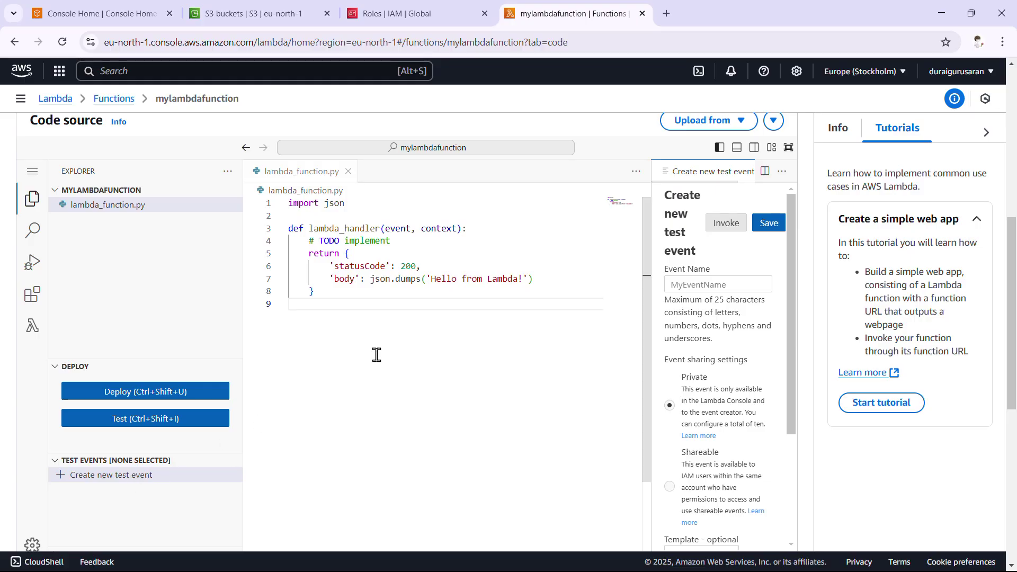
drag(652, 324, 394, 321)
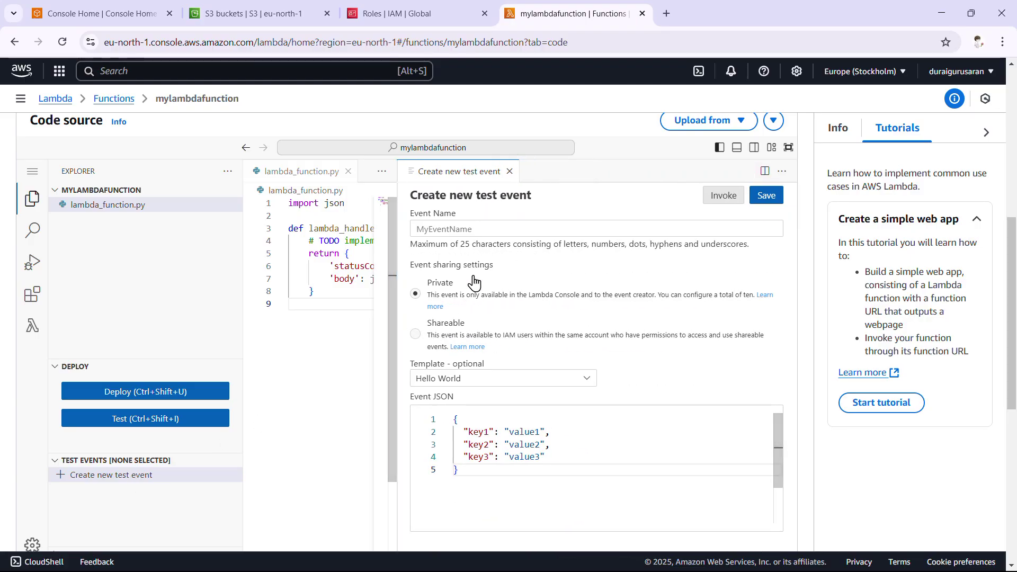
click(466, 229)
click(502, 267)
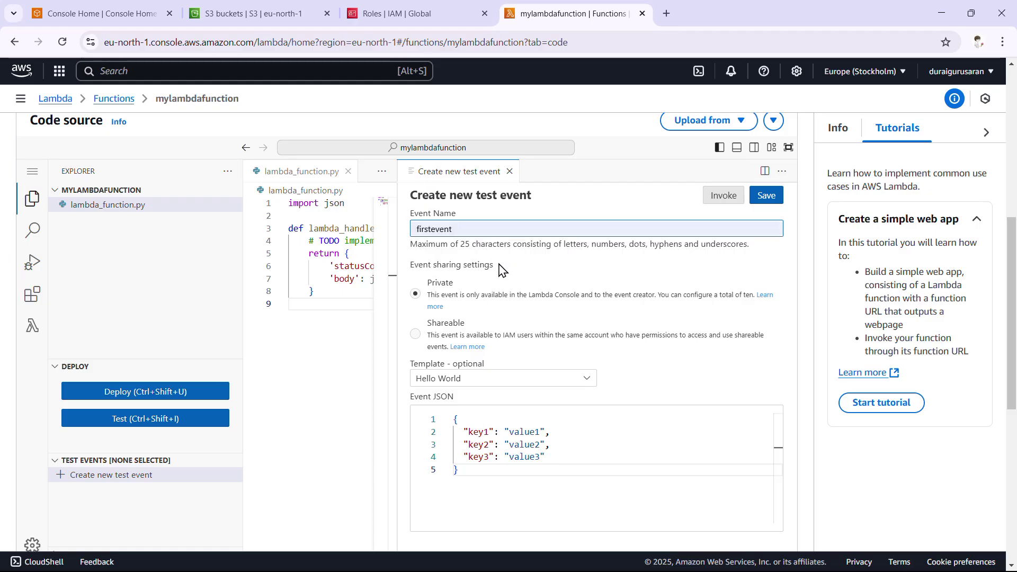
click(504, 380)
scroll(450, 336, up, 5)
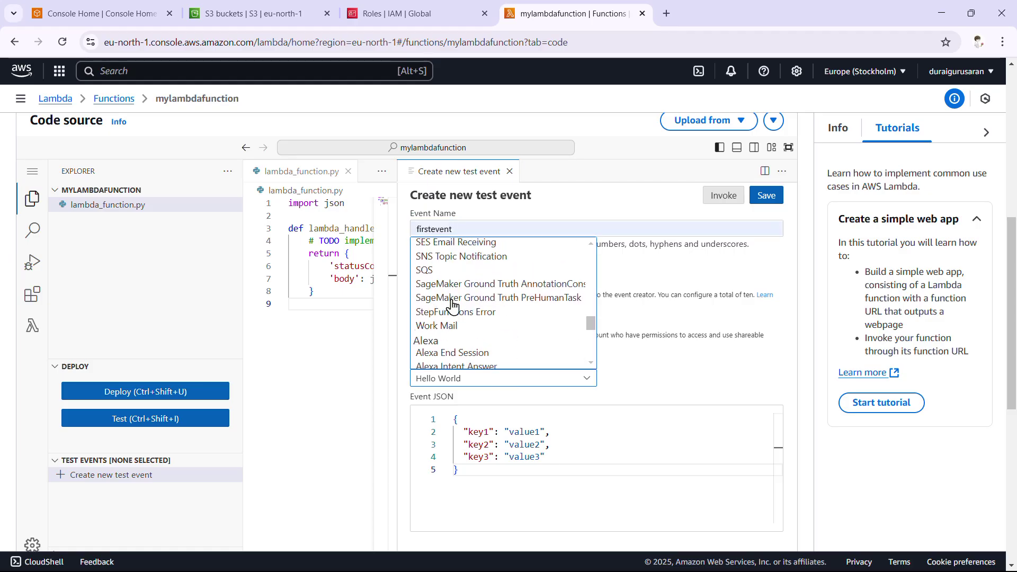
click(443, 298)
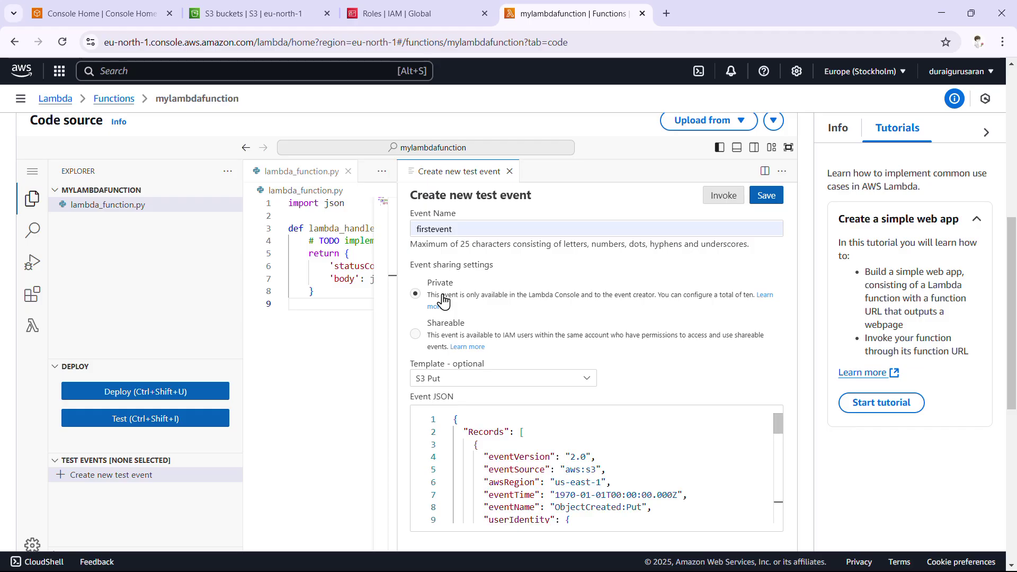
Replace the example bucket name in the event JSON with my1-bucket1-og1
scroll(891, 218, down, 3)
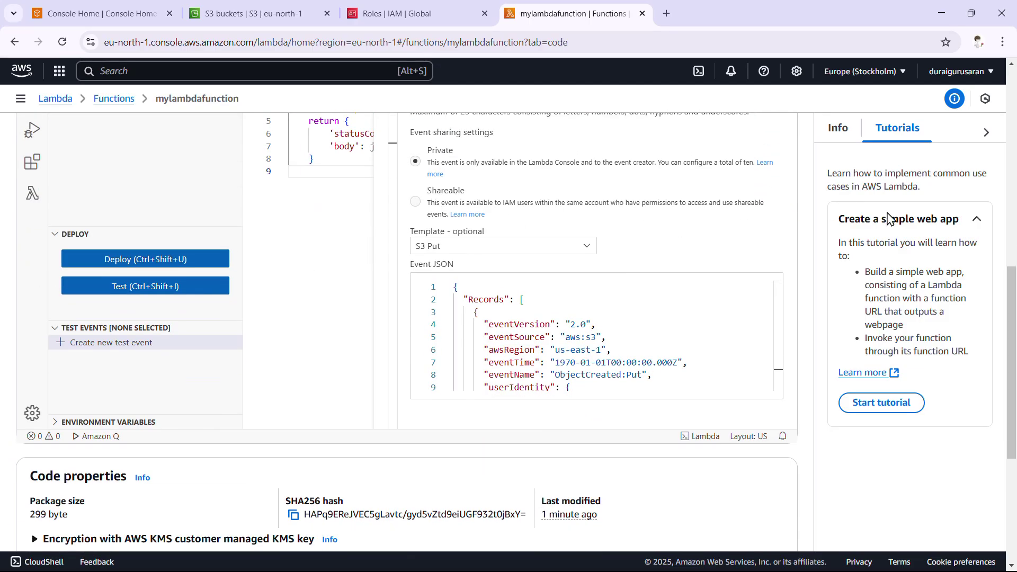
scroll(613, 286, down, 6)
scroll(514, 319, down, 5)
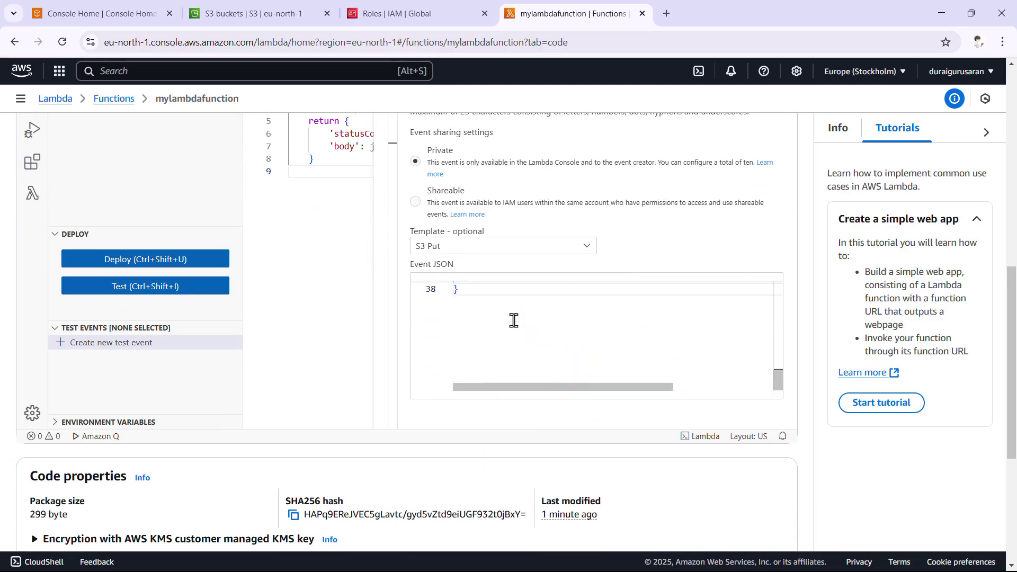
scroll(518, 282, up, 8)
scroll(520, 286, up, 1)
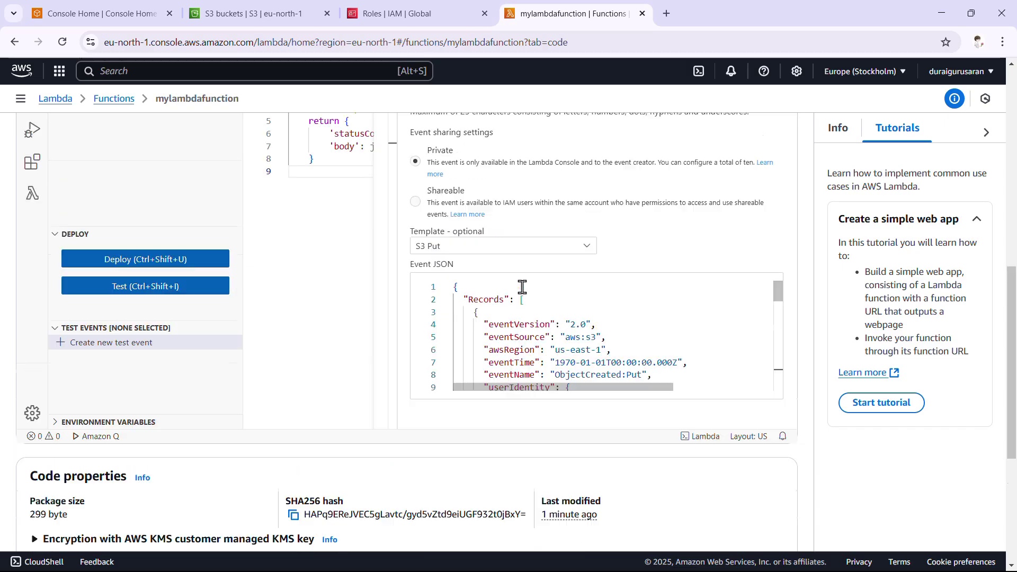
scroll(524, 293, down, 1)
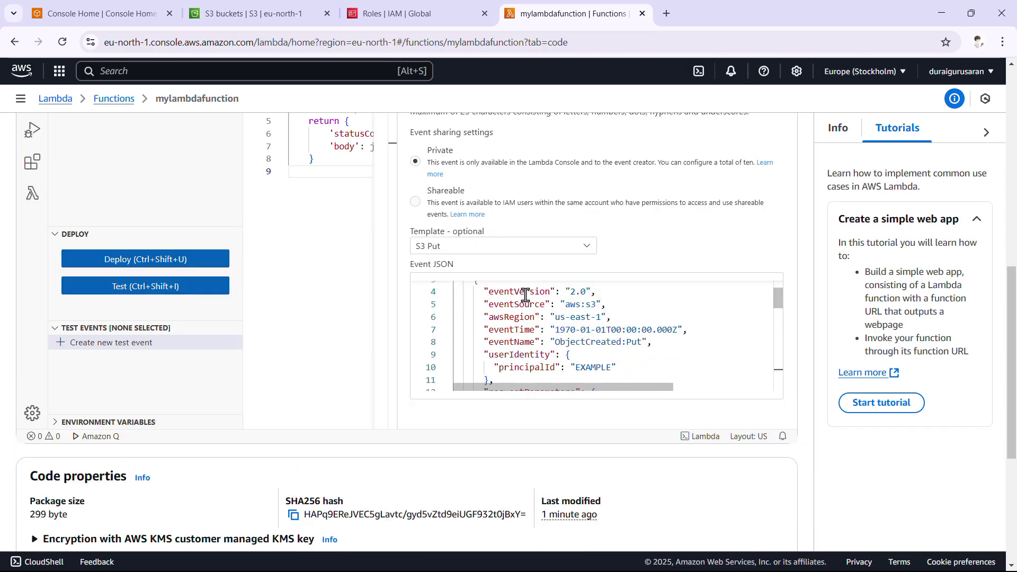
scroll(524, 294, down, 3)
scroll(537, 330, down, 1)
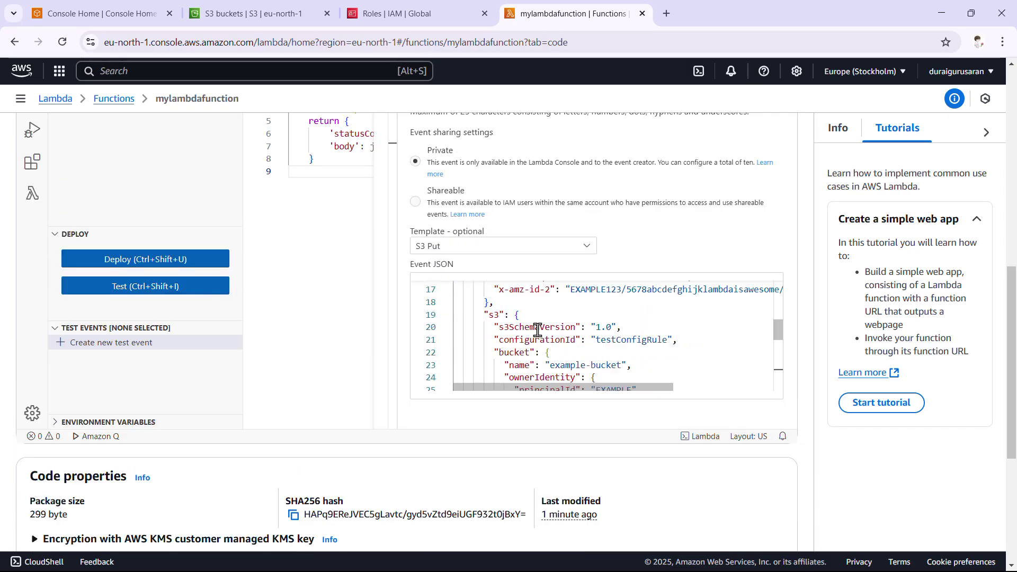
double_click(623, 365)
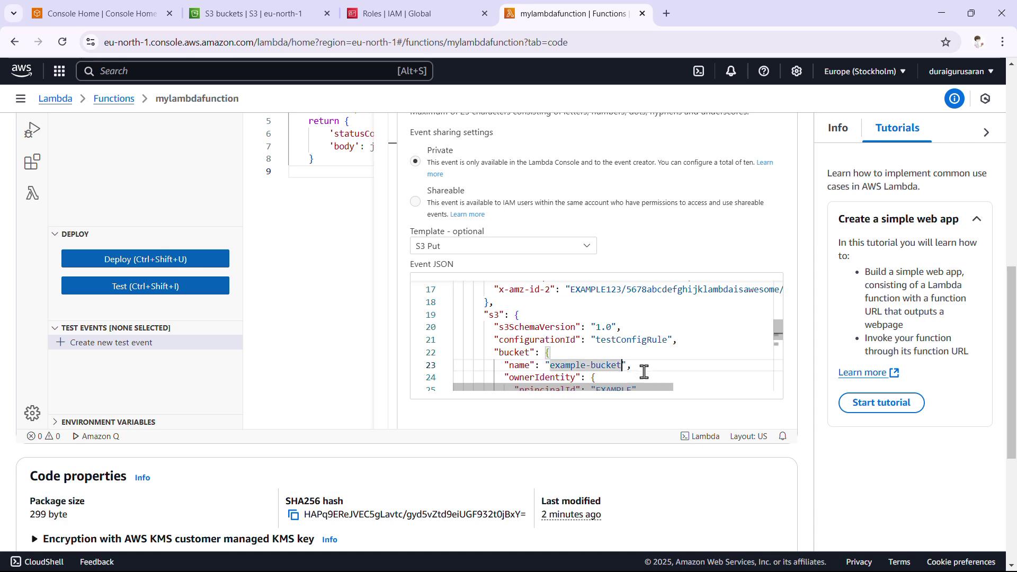
key(BackSpace)
key(BackSpace)
key(BackSpace)
key(BackSpace)
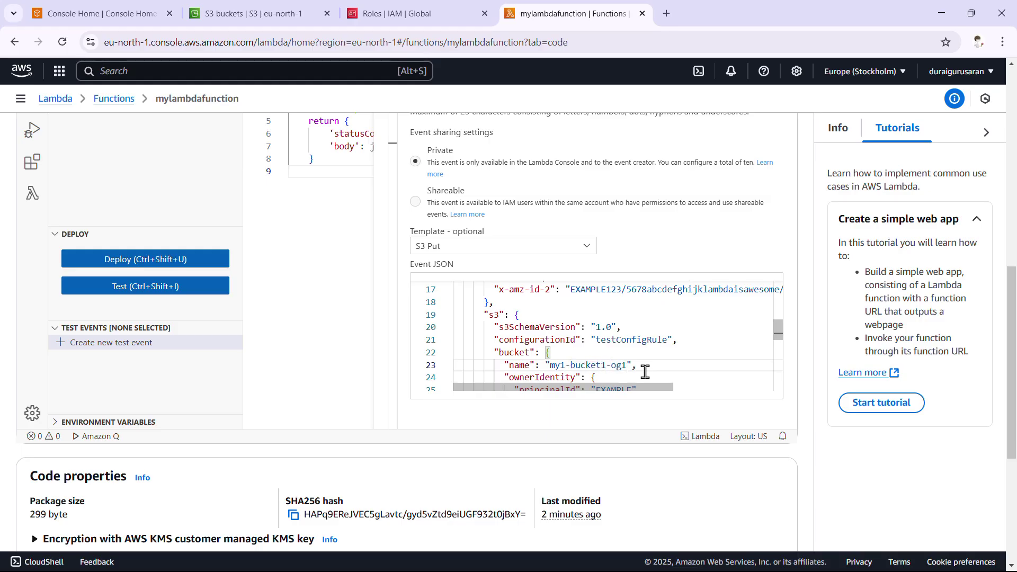
Switch to the S3 console and examine the contents of my1-bucket-og1 and my1-bucket1-copy1
click(210, 21)
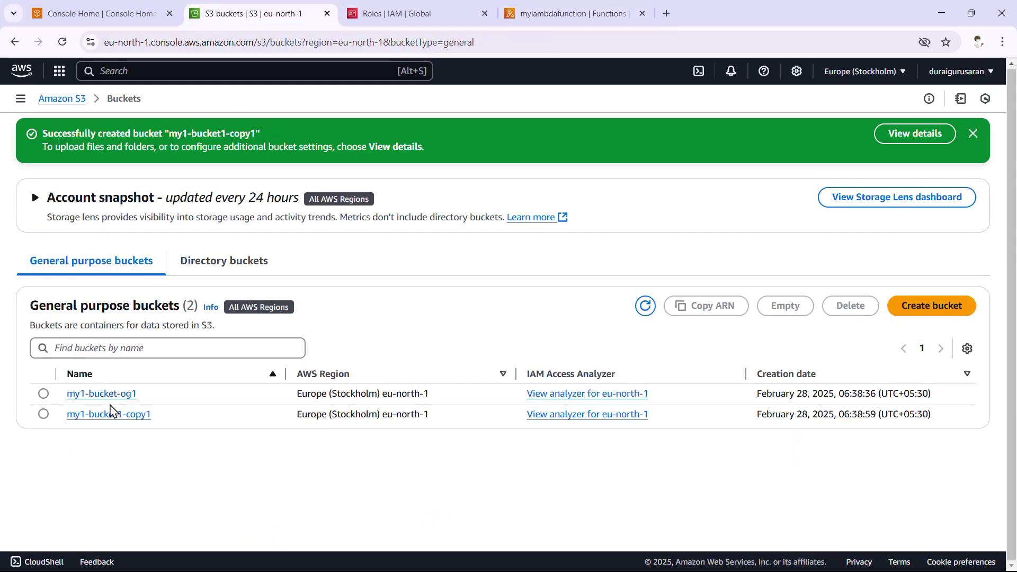
click(624, 20)
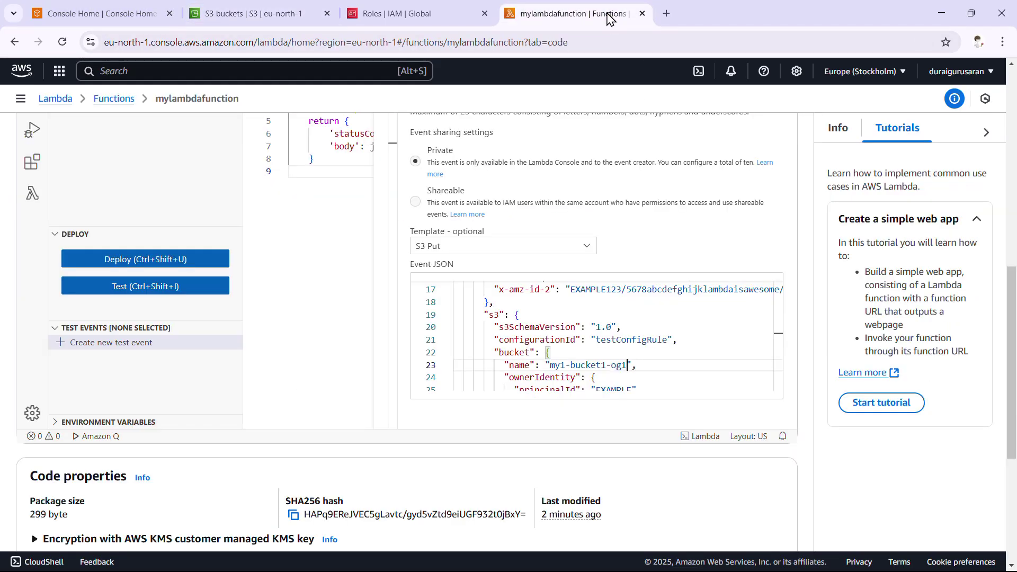
click(262, 19)
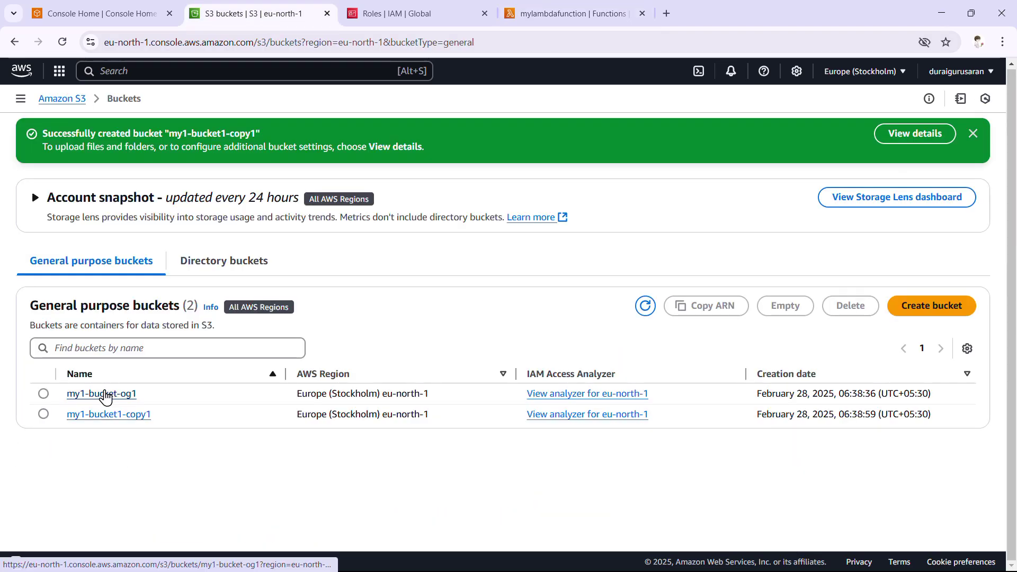
click(104, 394)
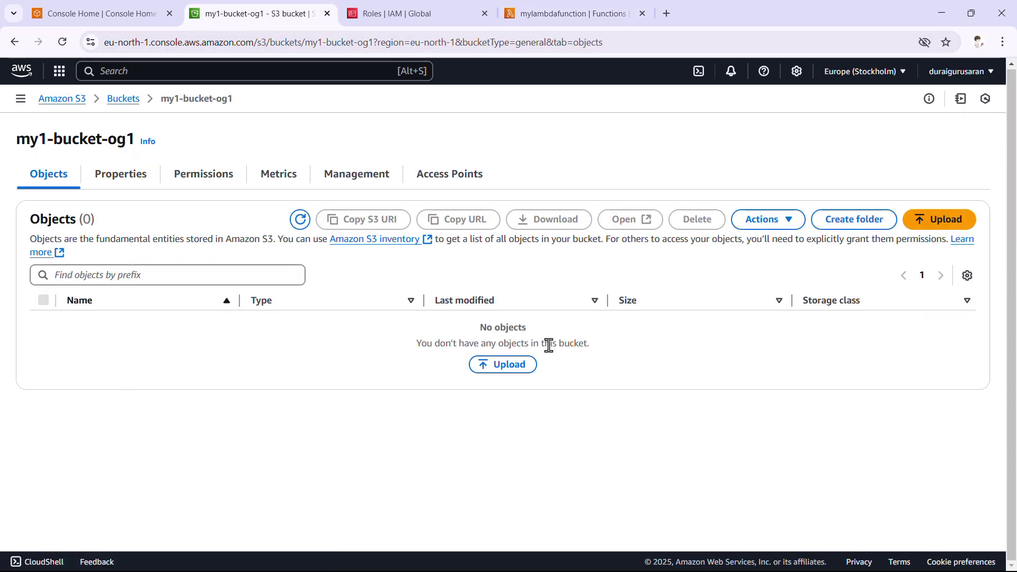
click(122, 100)
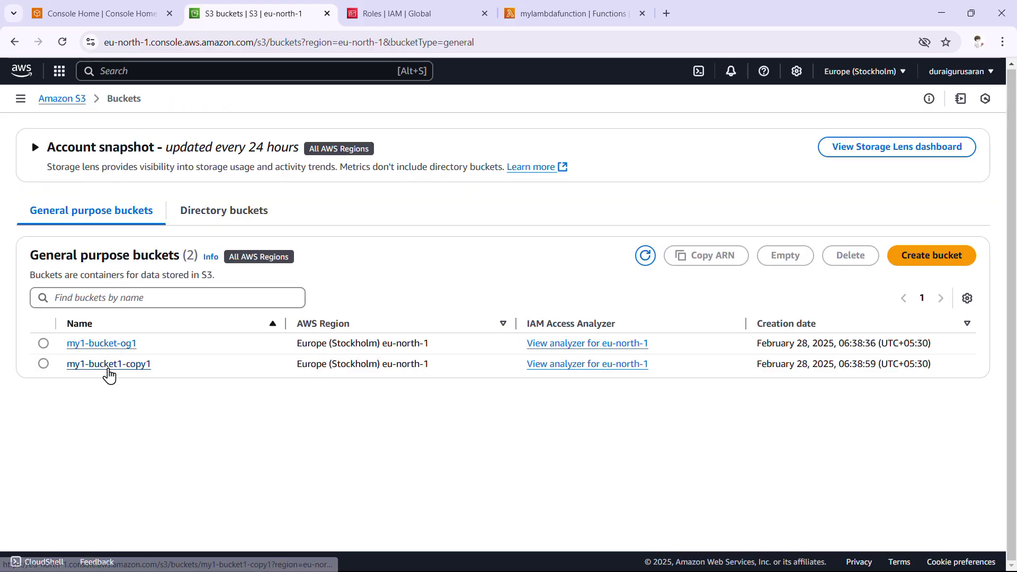
click(109, 365)
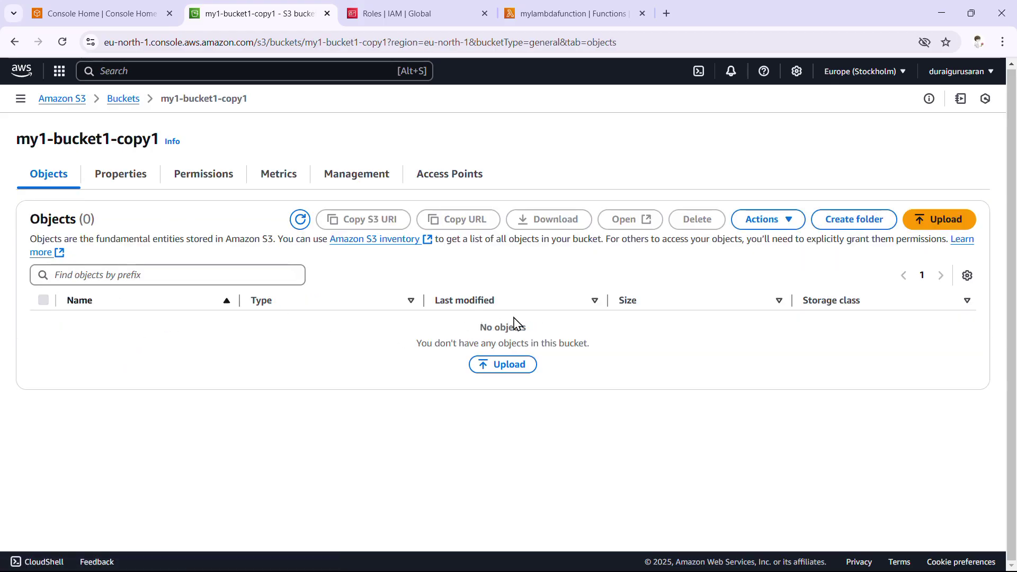
click(112, 99)
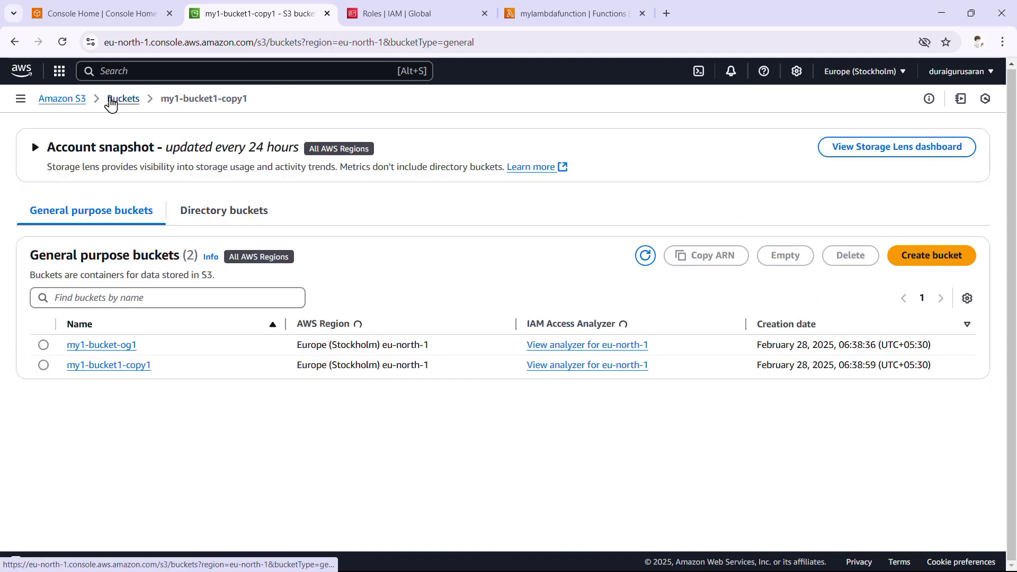
Upload the file dgs.pem to the my1-bucket-og1 bucket and close the upload status
click(91, 345)
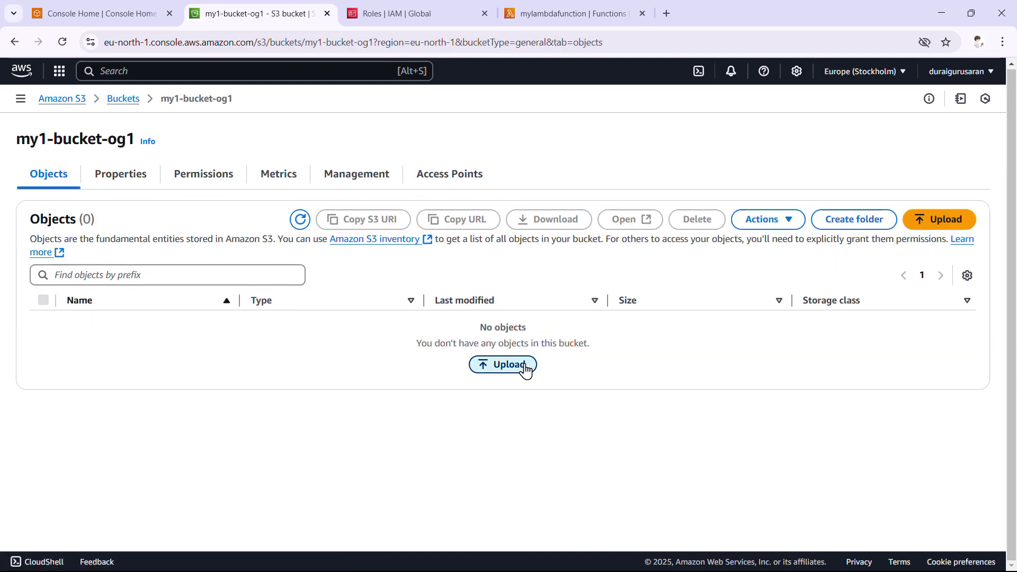
click(527, 369)
click(847, 264)
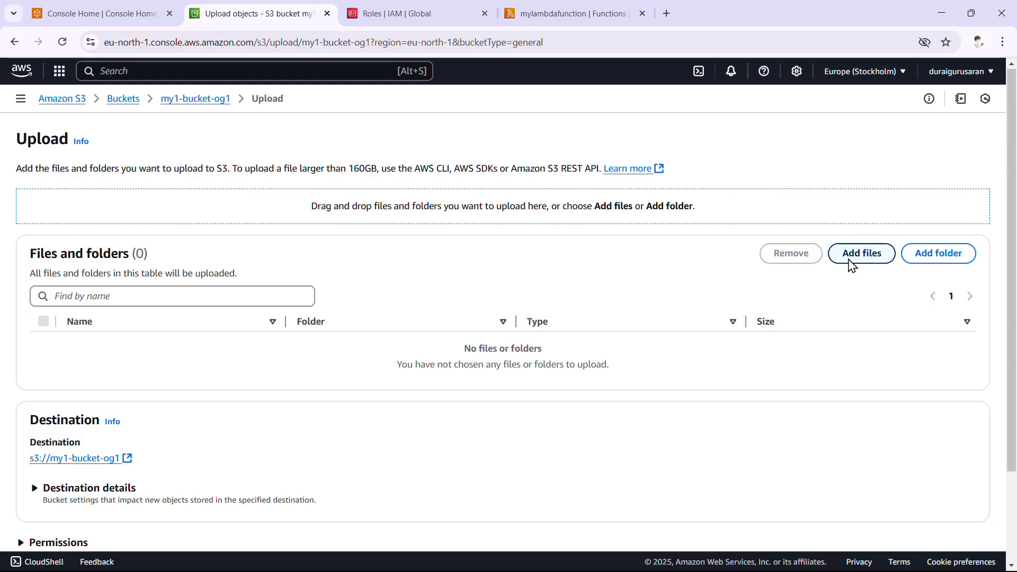
double_click(182, 161)
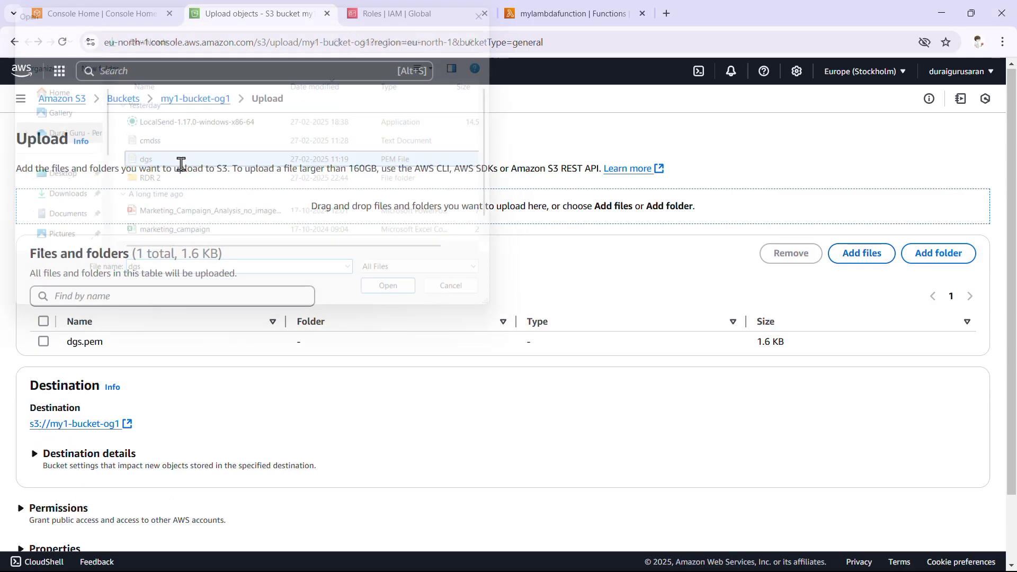
scroll(447, 379, down, 3)
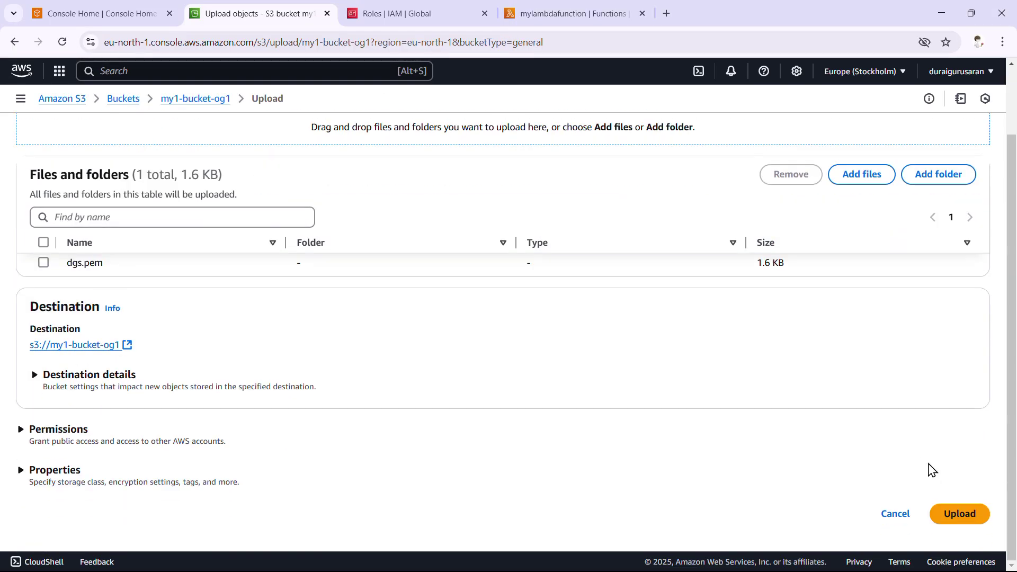
click(958, 526)
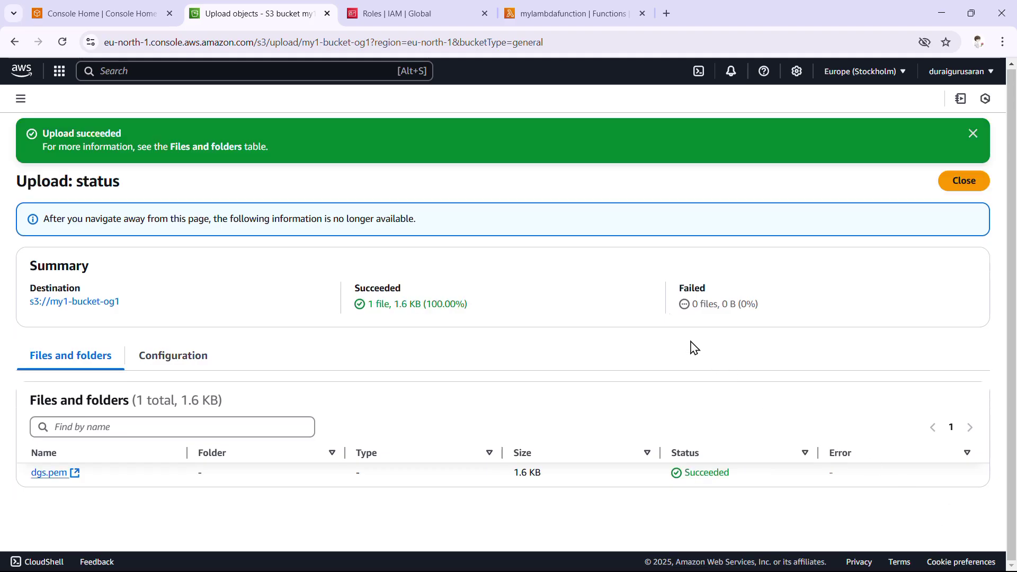
click(977, 135)
click(976, 134)
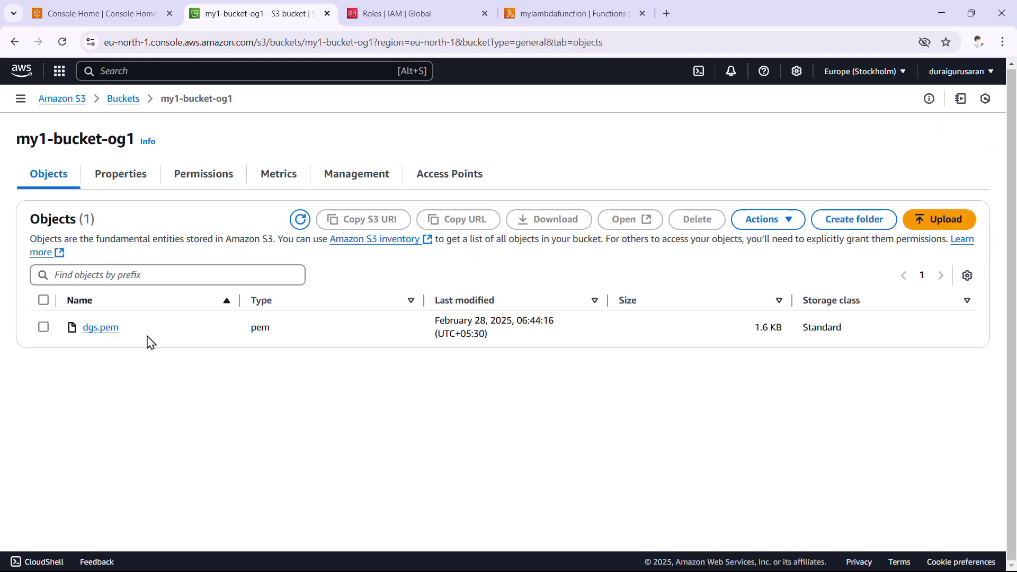
Check the objects in my1-bucket1-copy1 and return to the bucket list
click(124, 100)
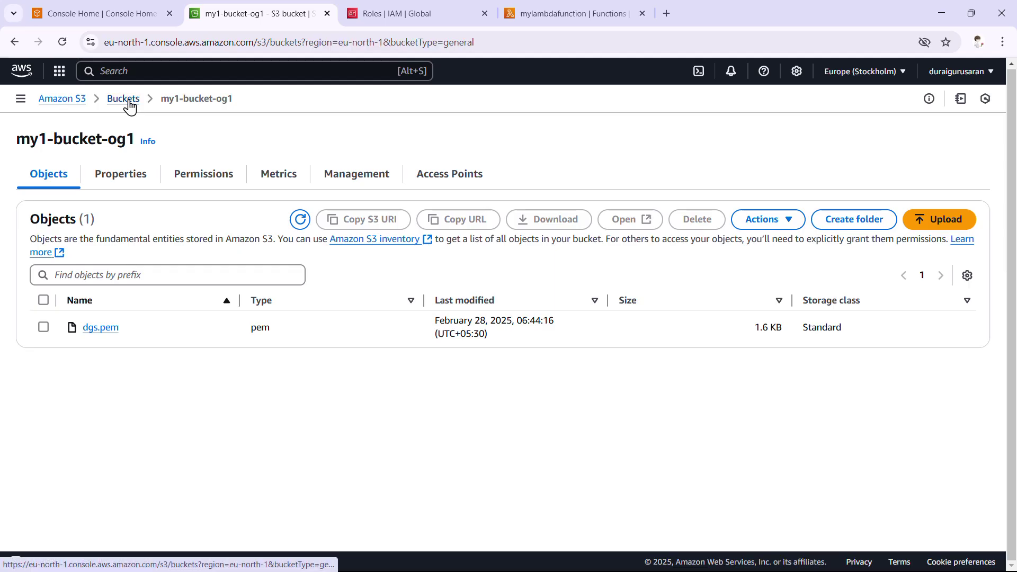
click(115, 366)
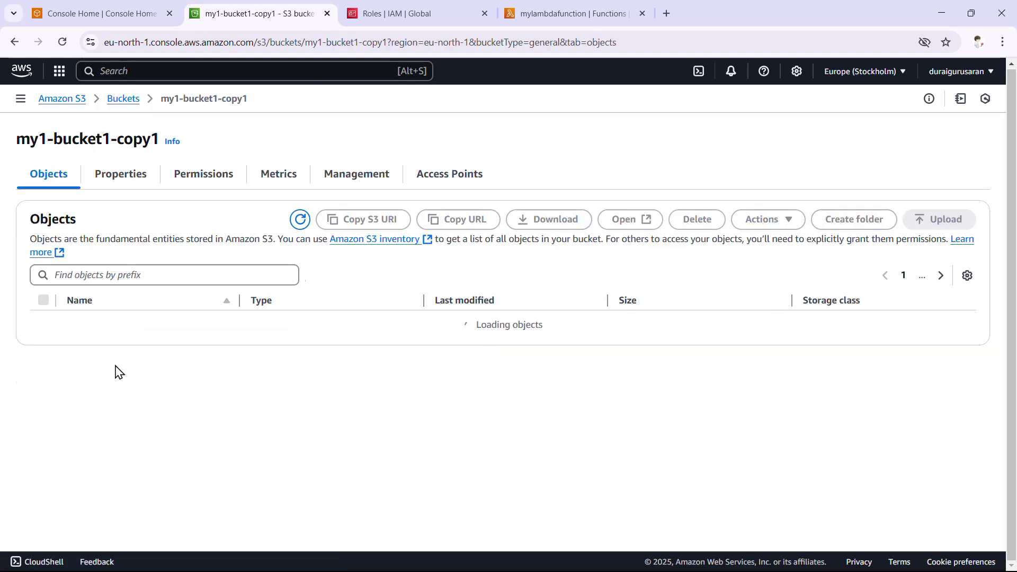
click(122, 99)
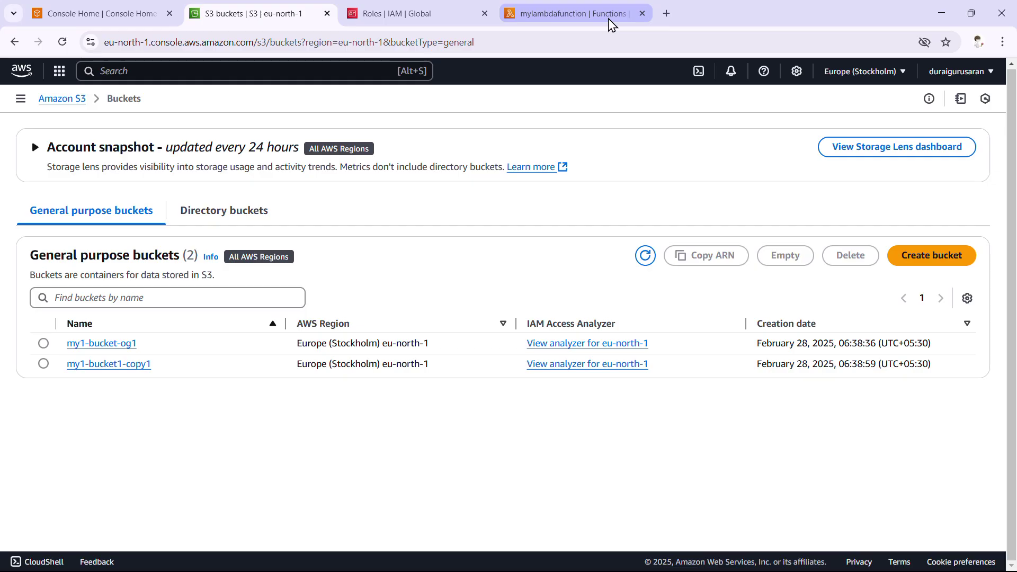
Return to the mylambdafunction test event and set the bucket ARN in its JSON to arn:aws:s3:::my1-bucket1-og1
click(609, 20)
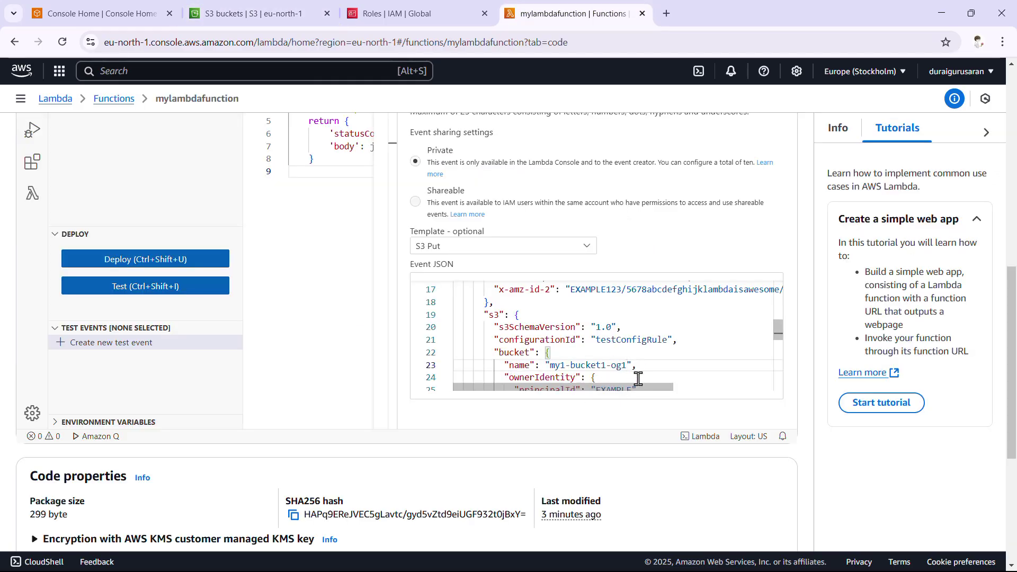
scroll(607, 339, down, 1)
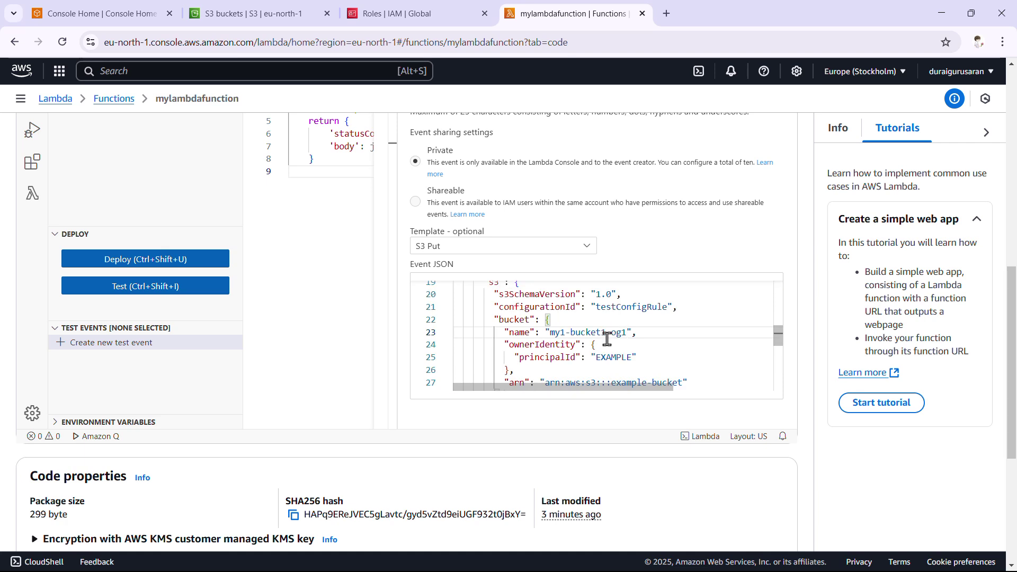
scroll(606, 339, down, 1)
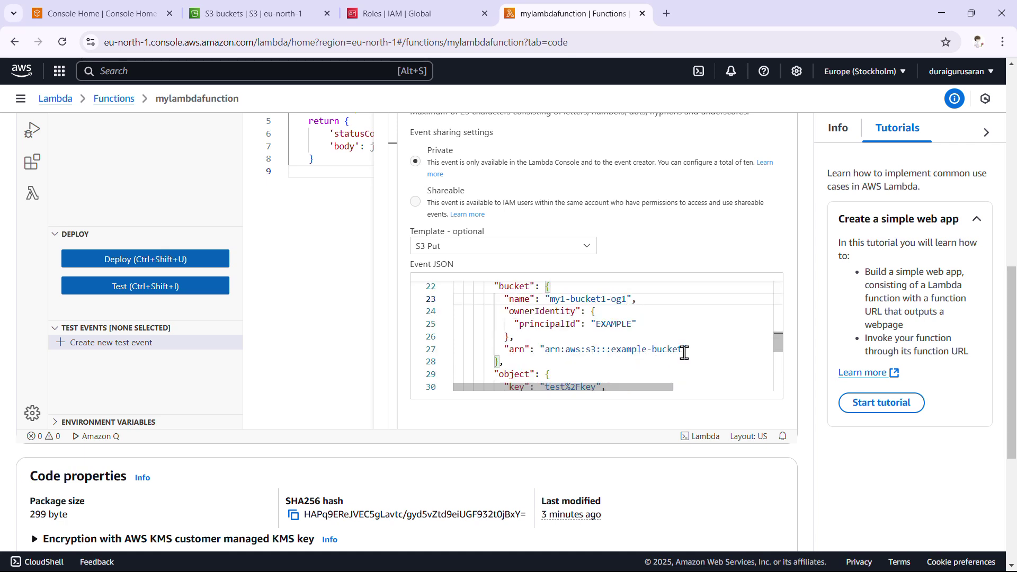
drag(683, 350, 612, 349)
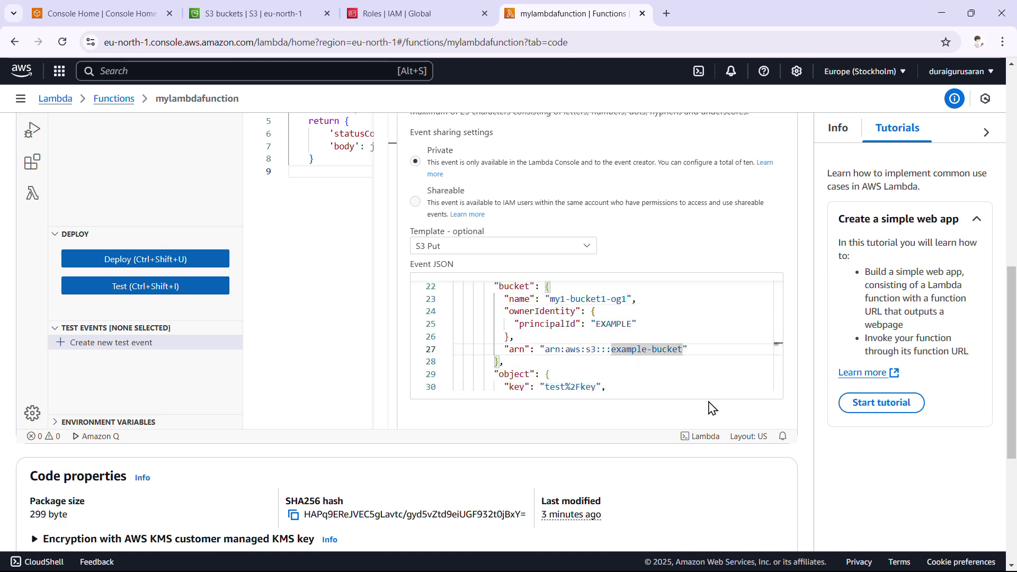
key(BackSpace)
key(BackSpace)
key(BackSpace)
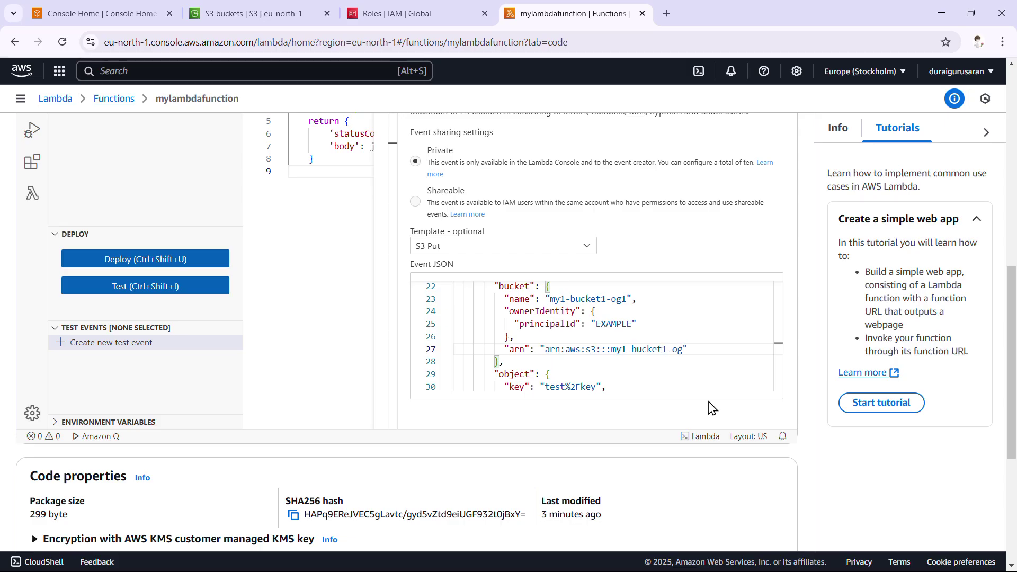
scroll(606, 335, down, 1)
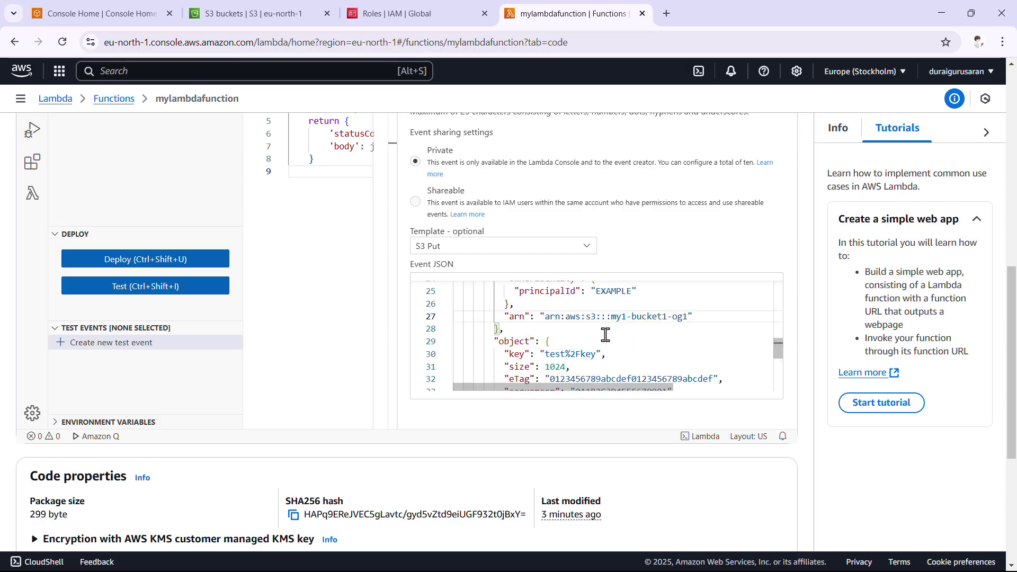
Set the object key in the test event JSON to dgs.pem, copying the object name from the my1-bucket-og1 bucket
scroll(605, 335, down, 2)
double_click(596, 322)
key(BackSpace)
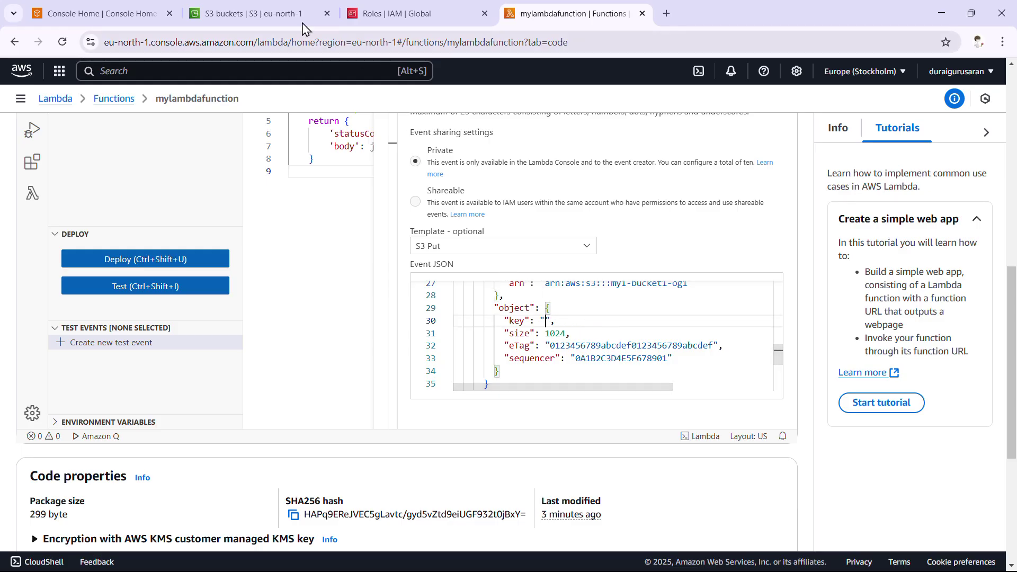
click(281, 27)
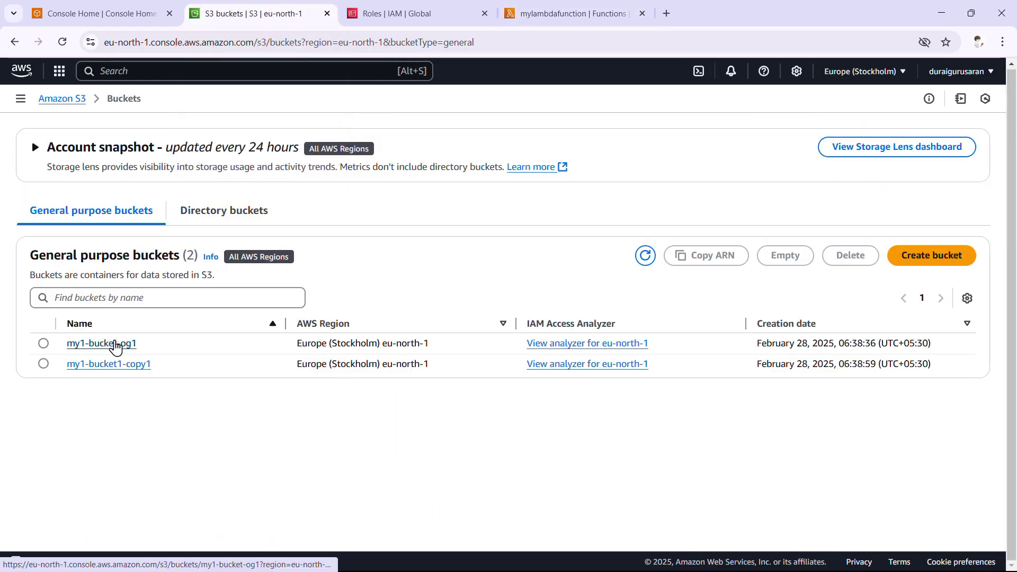
click(116, 345)
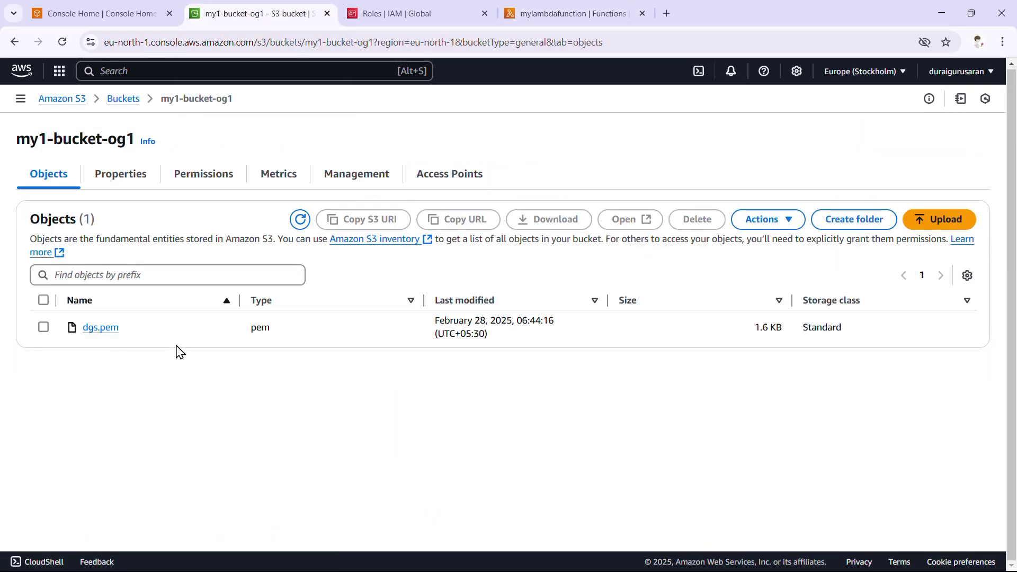
drag(118, 328, 84, 330)
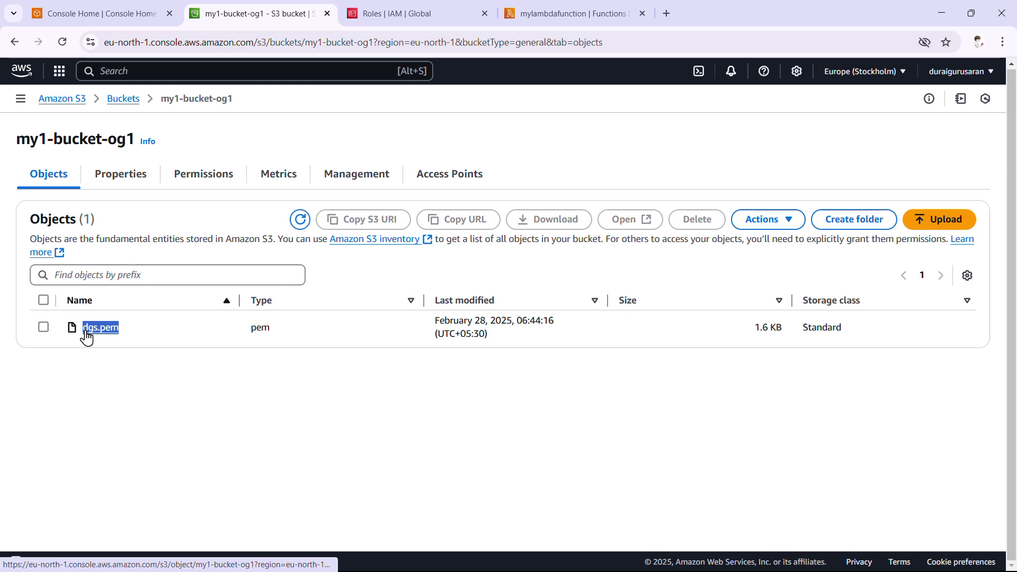
click(620, 15)
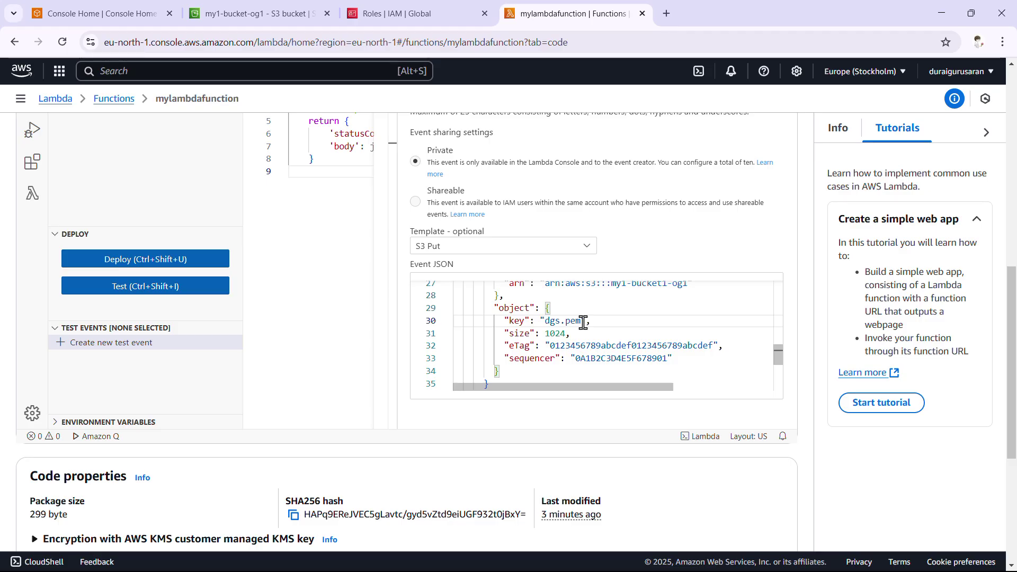
Review the edited event JSON, save the test event firstevent and dismiss the notification banner
scroll(583, 322, down, 2)
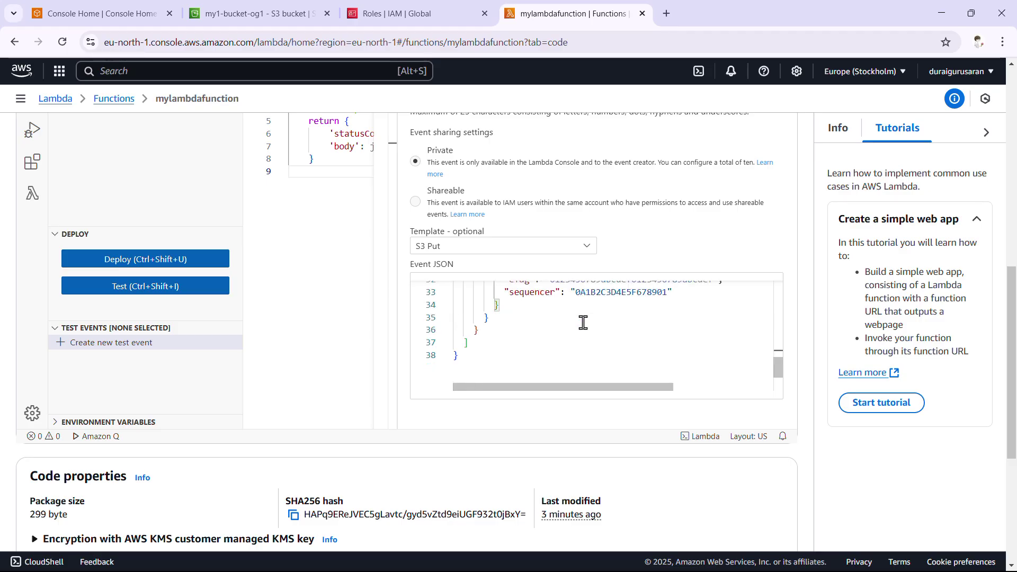
scroll(583, 322, up, 3)
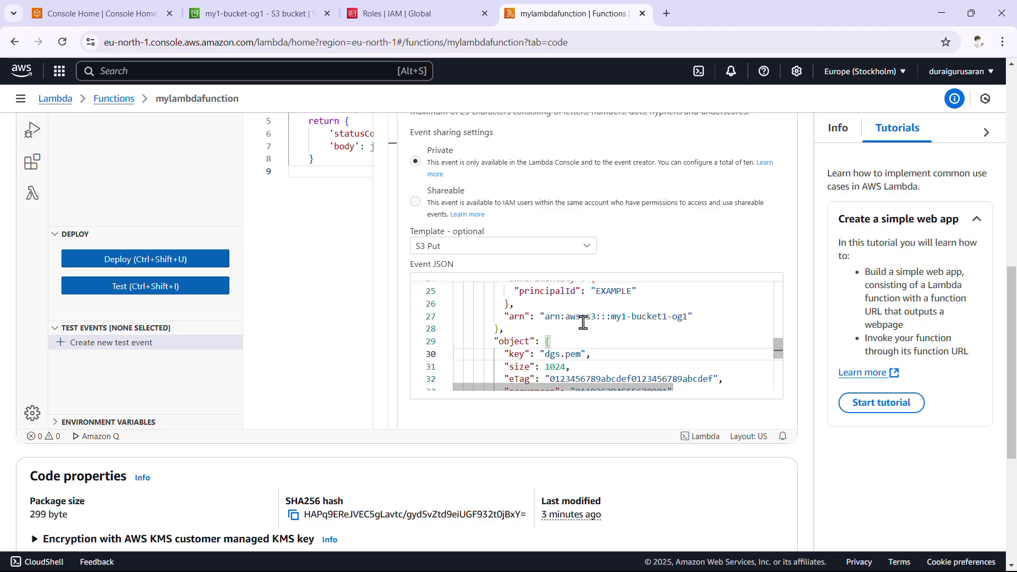
scroll(583, 322, up, 1)
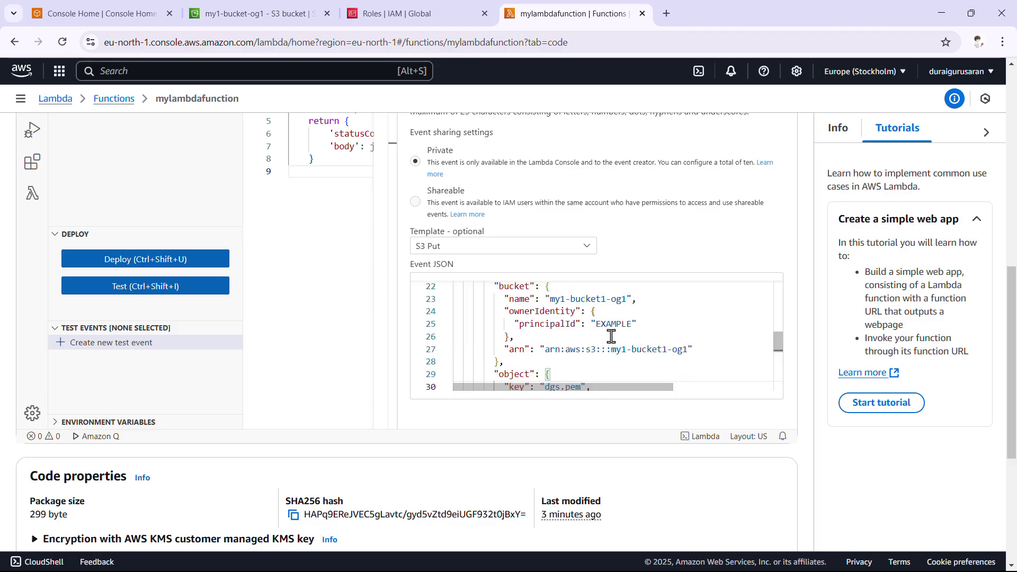
scroll(612, 337, up, 10)
scroll(613, 350, down, 2)
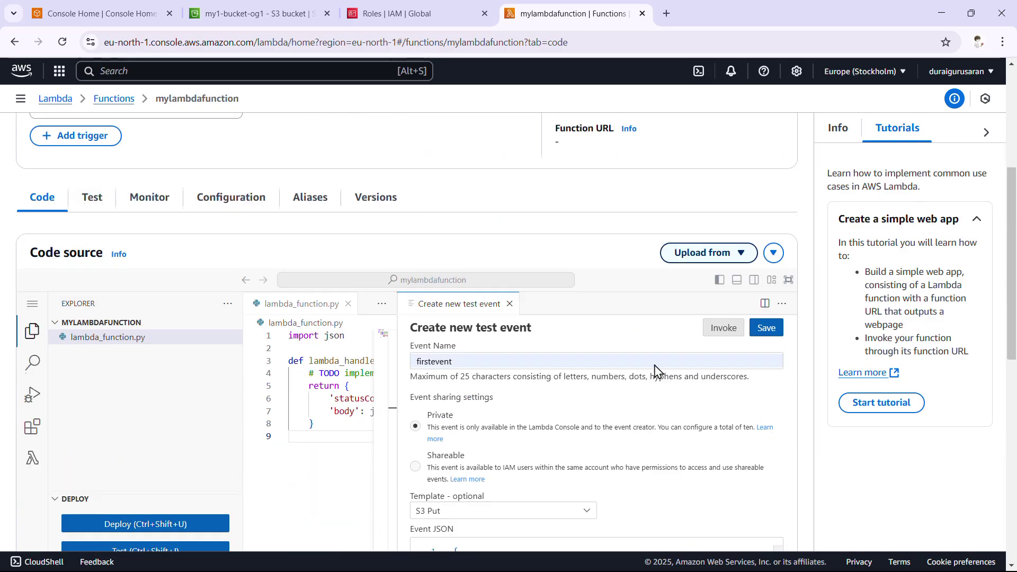
click(772, 332)
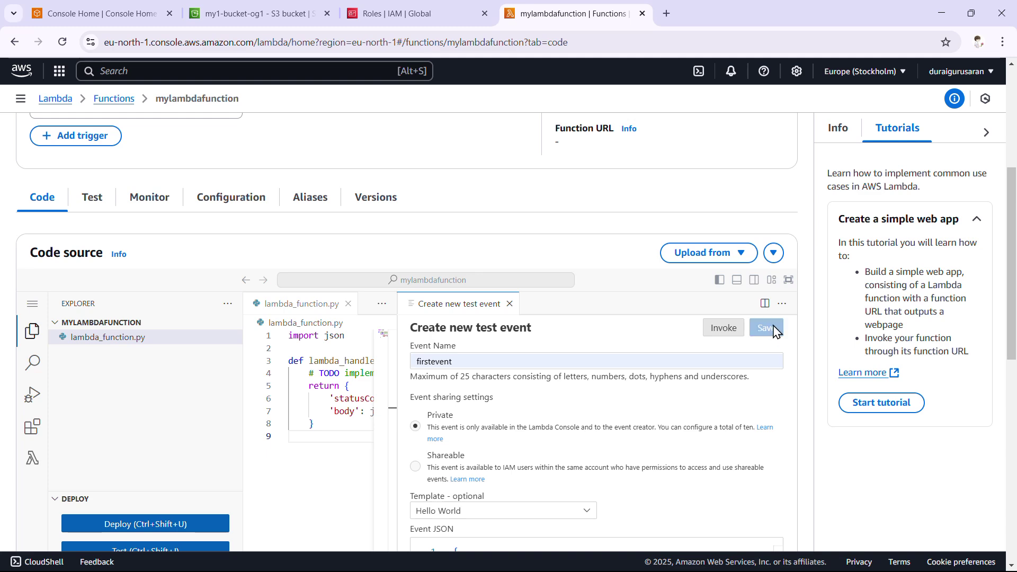
scroll(556, 182, down, 5)
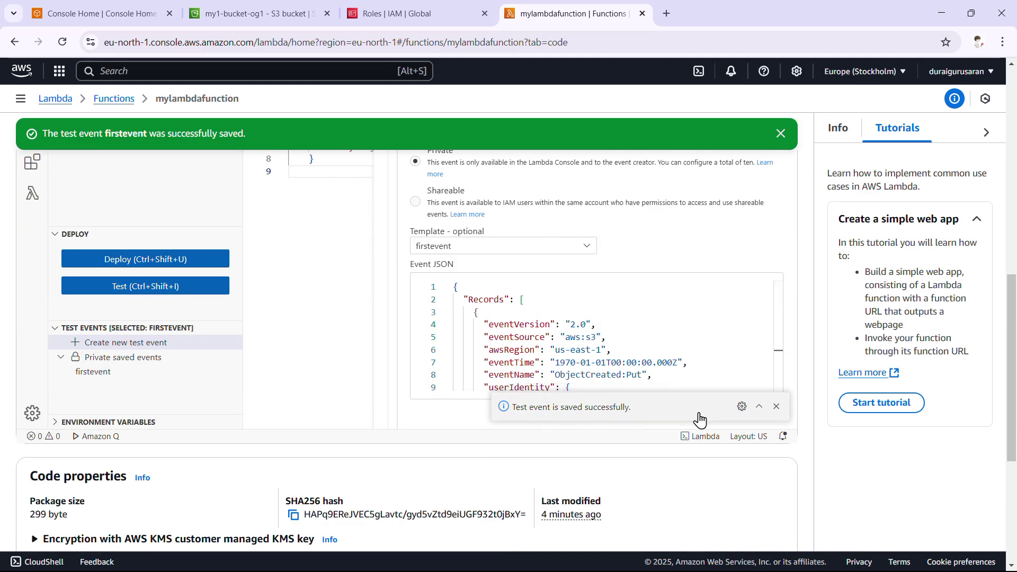
click(780, 134)
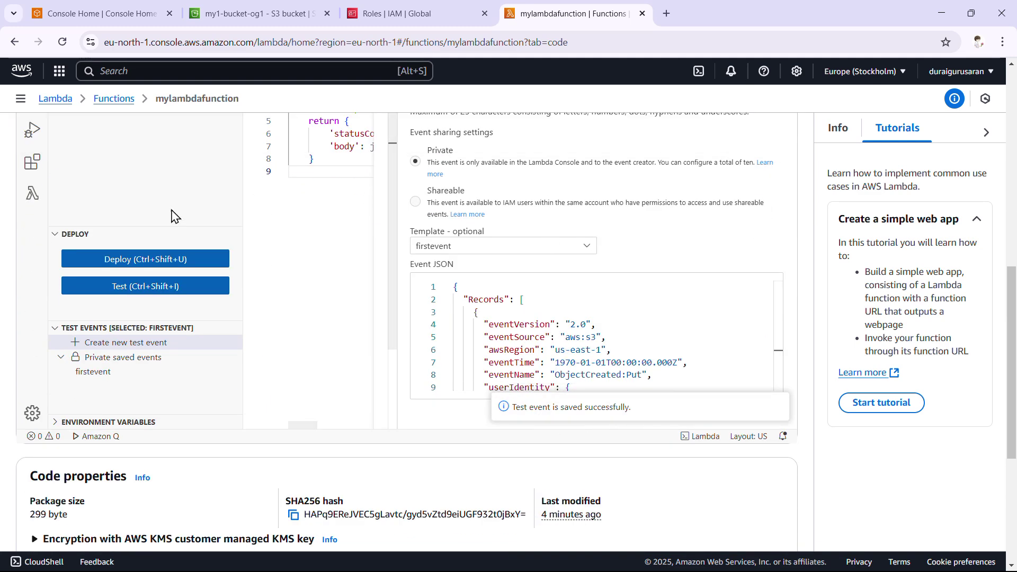
Deploy mylambdafunction and run it with the saved test event firstevent
click(138, 262)
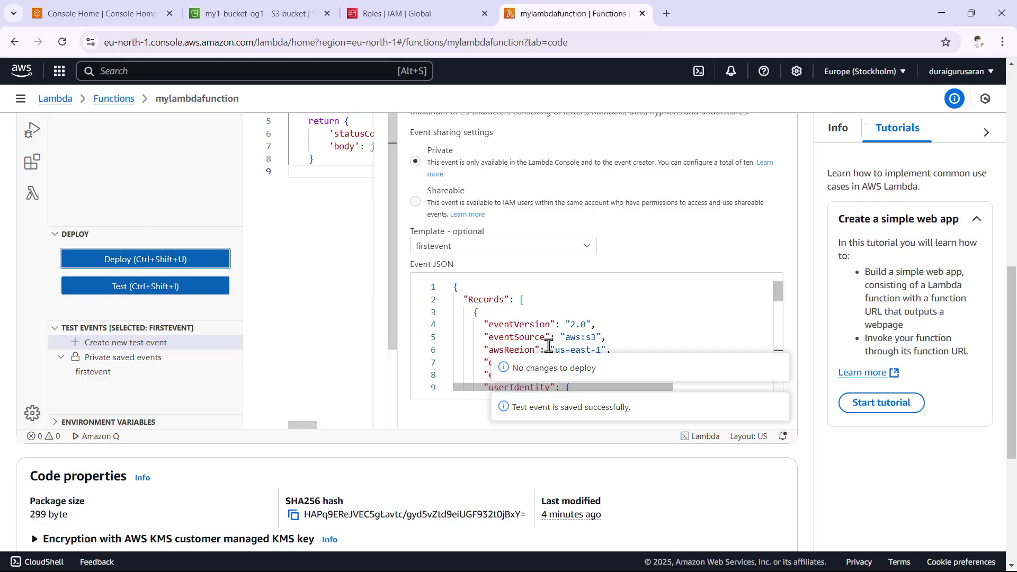
click(131, 290)
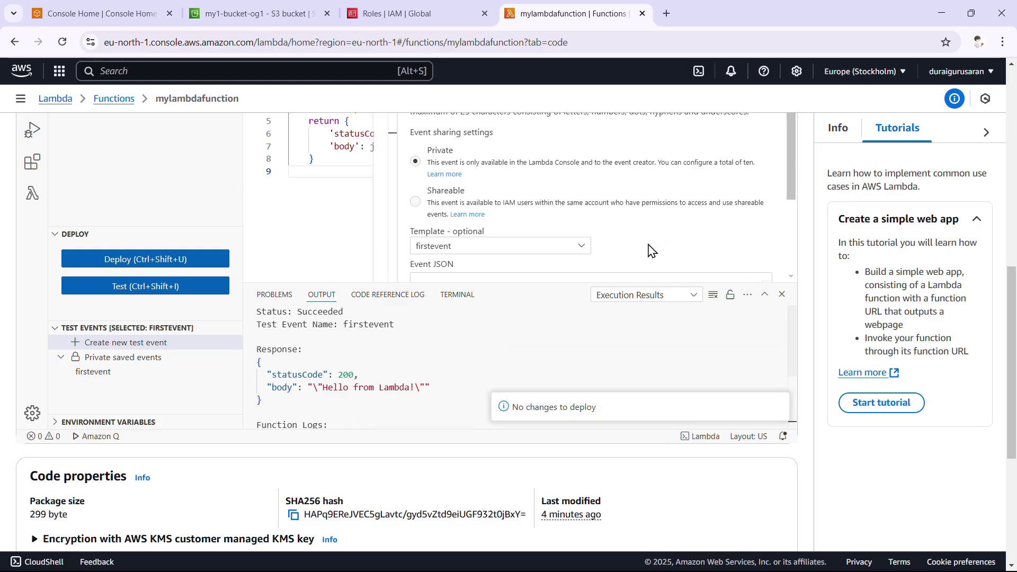
Widen the code editor and replace the lambda_function.py code with the boto3 handler that copies the event's S3 object to my1-bucket1-copy1
scroll(647, 250, up, 3)
drag(399, 289, 652, 292)
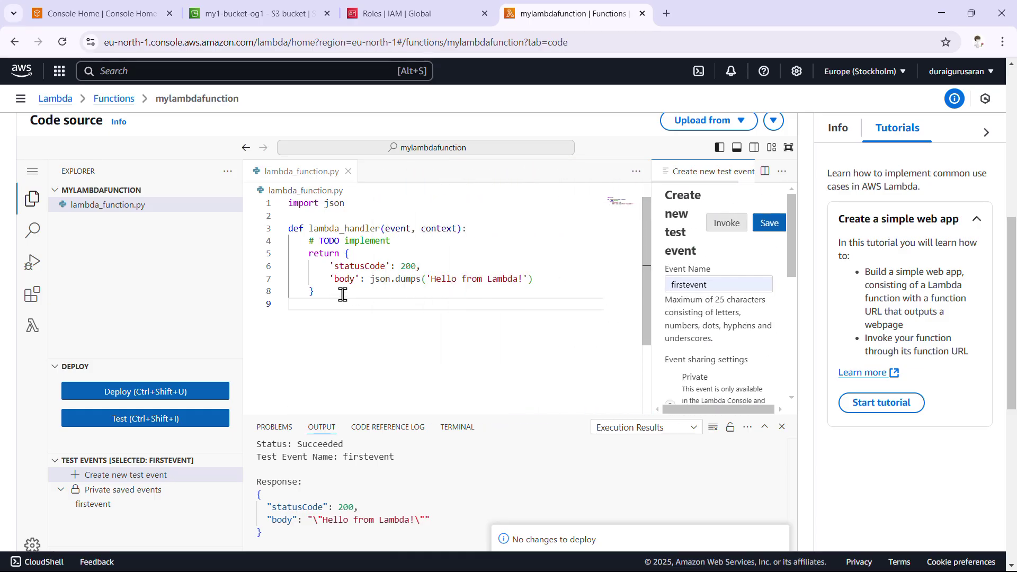
scroll(341, 294, up, 2)
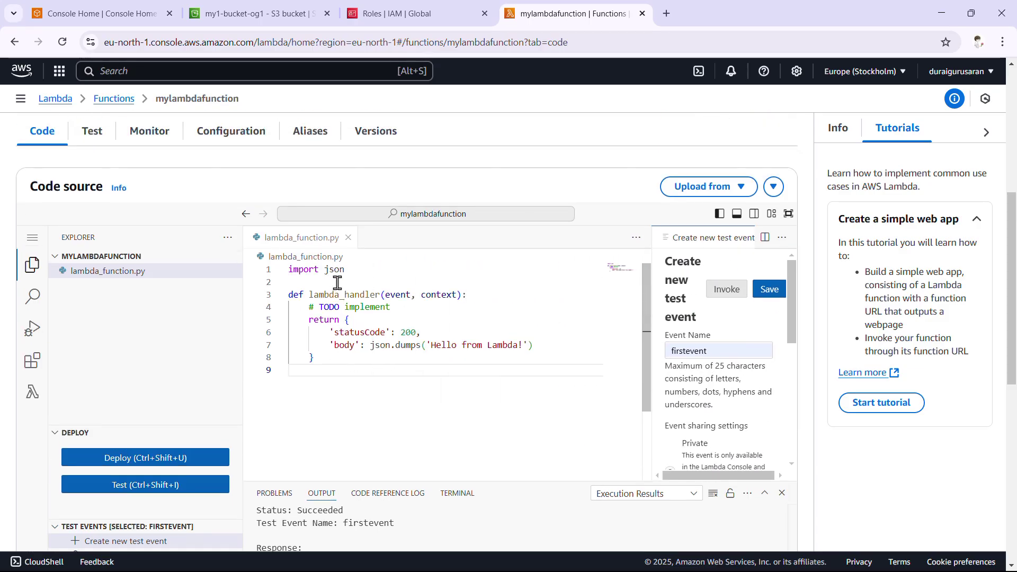
click(341, 318)
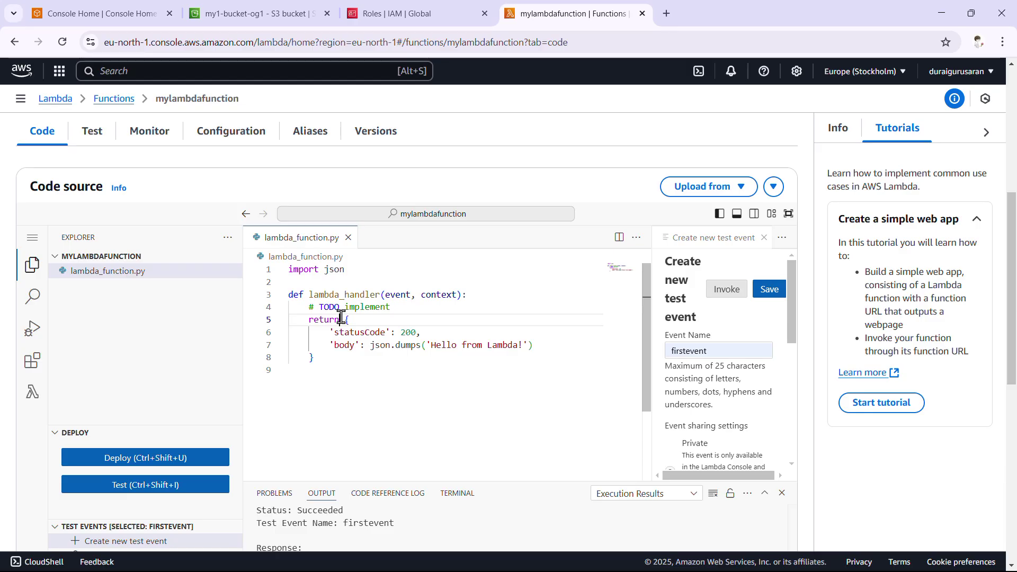
key(ctrl+a)
key(ctrl+v)
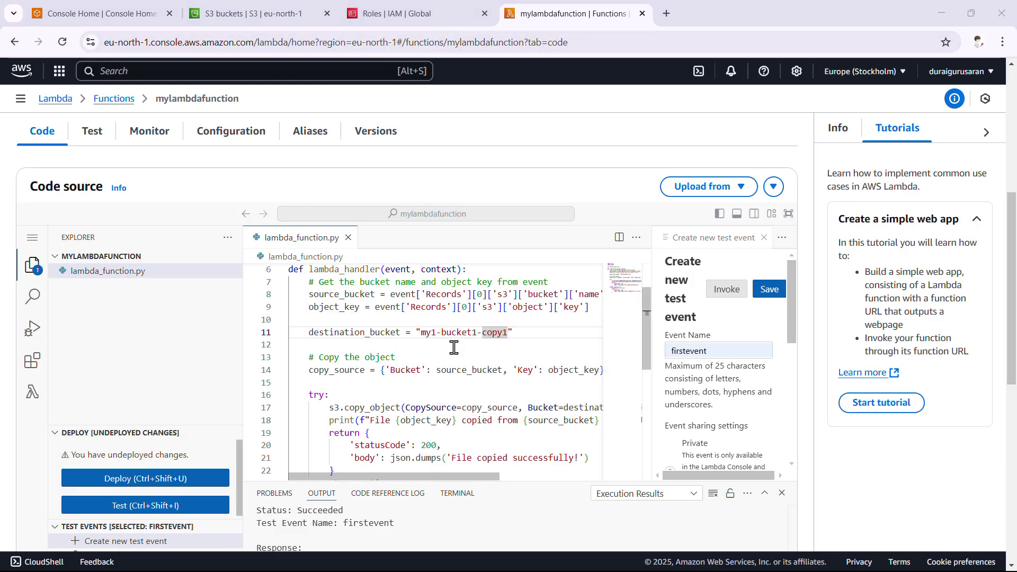
Examine the pasted handler code, including the source bucket, object key, destination bucket name and error handling
scroll(454, 348, up, 2)
scroll(454, 347, up, 2)
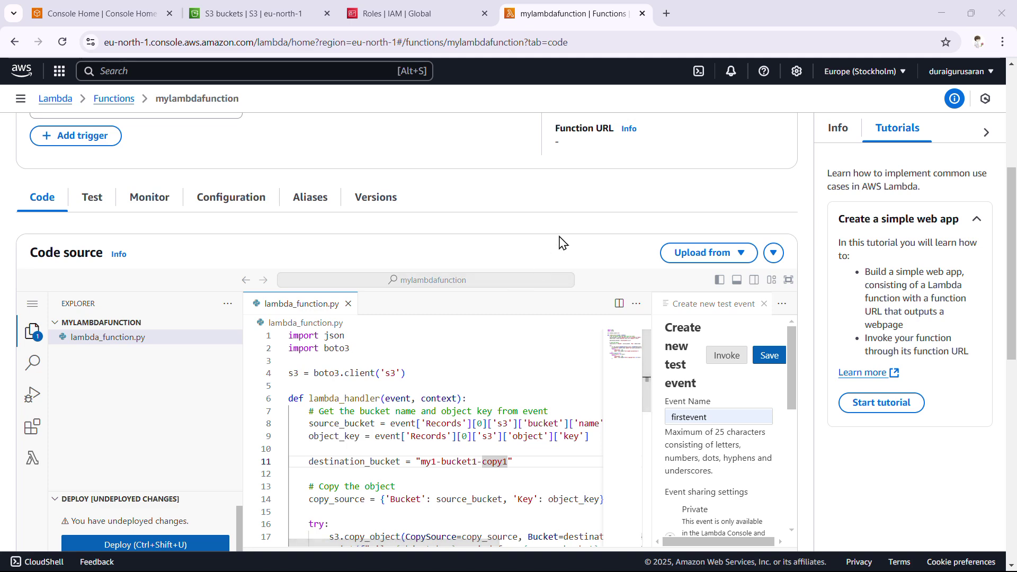
scroll(477, 323, down, 2)
scroll(483, 313, down, 2)
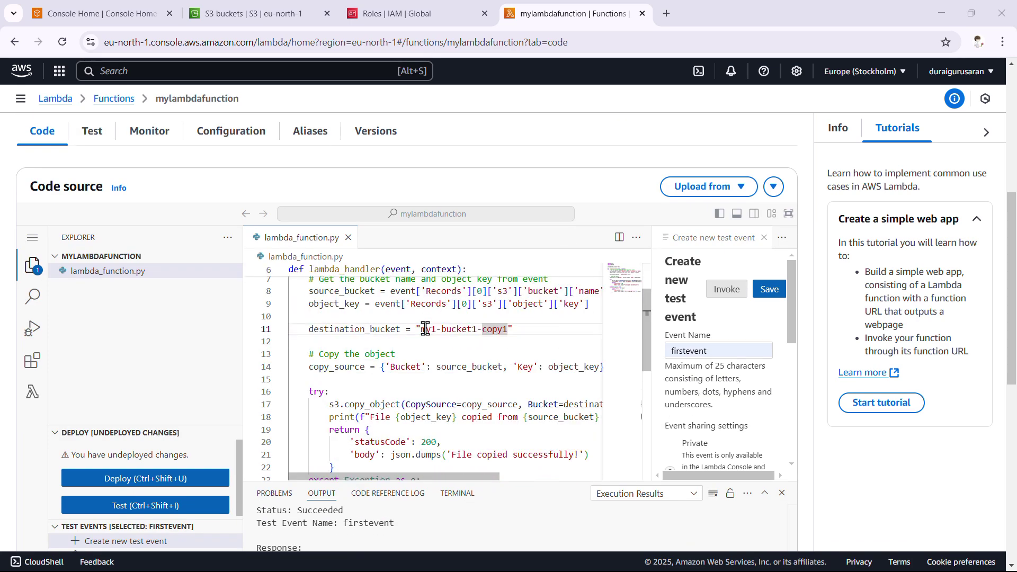
scroll(425, 328, down, 5)
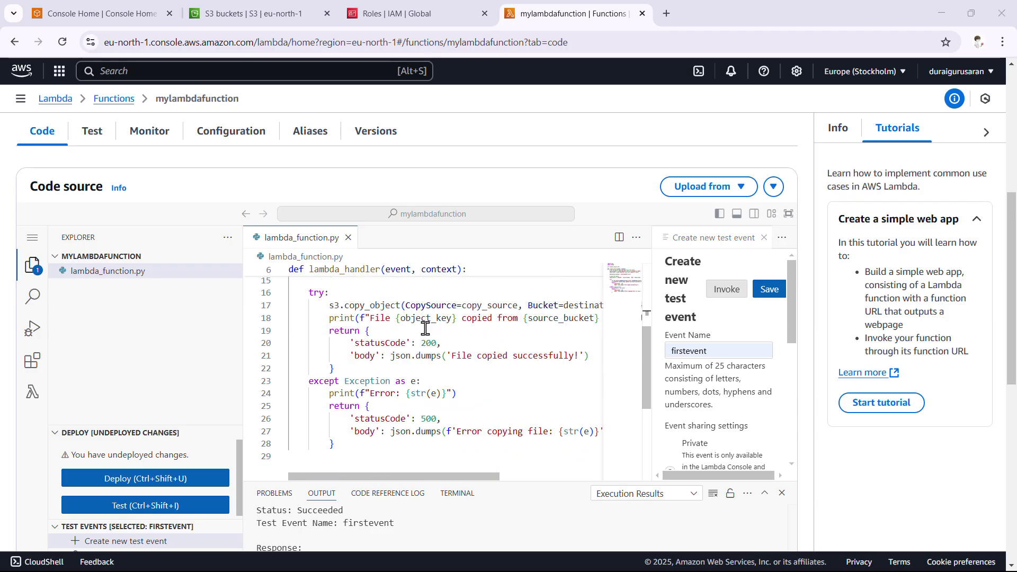
scroll(425, 329, up, 2)
scroll(426, 329, up, 4)
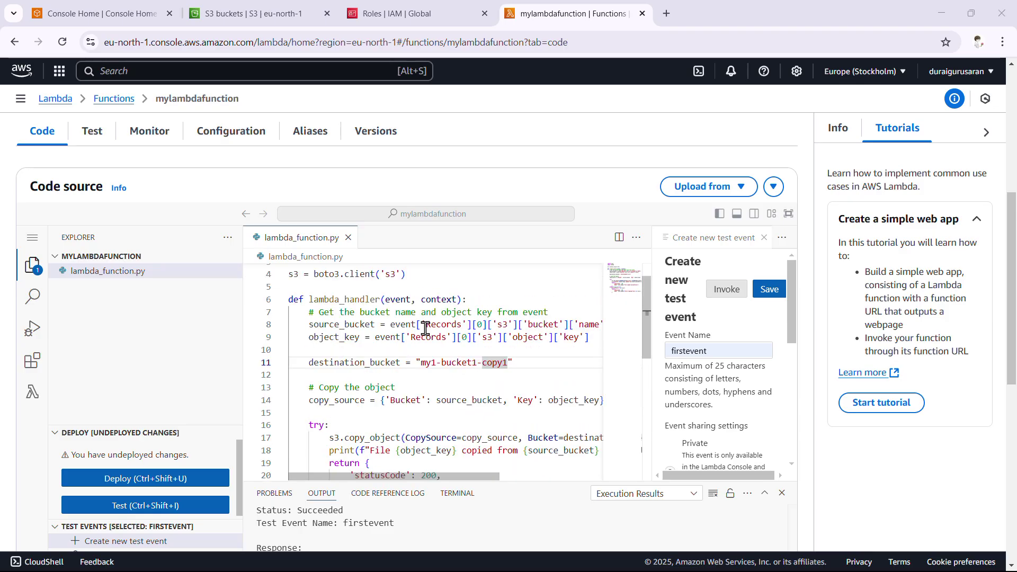
drag(535, 366, 310, 365)
click(426, 363)
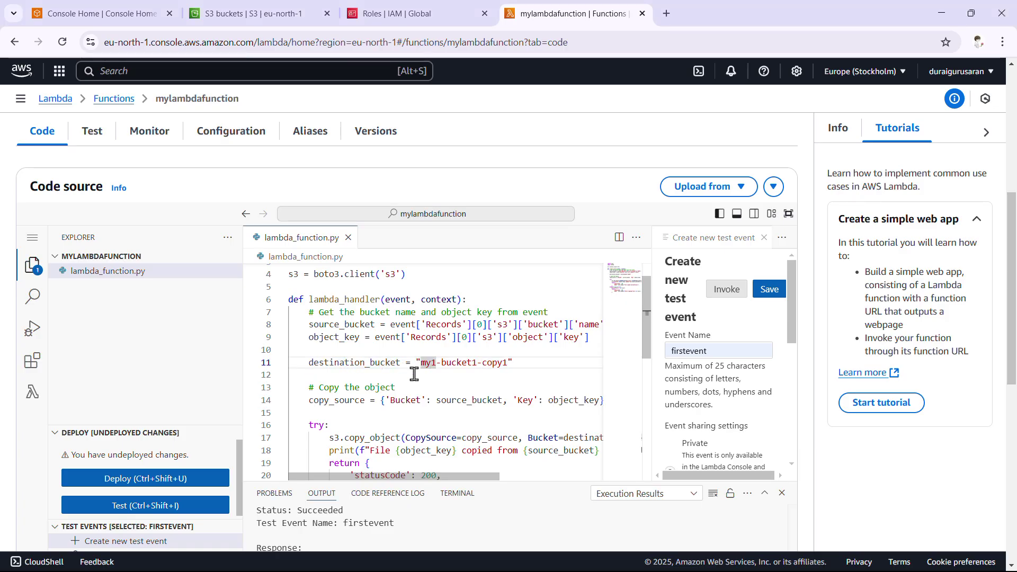
mouse_move(508, 363)
mouse_down()
mouse_move(421, 364)
mouse_move(512, 364)
mouse_up()
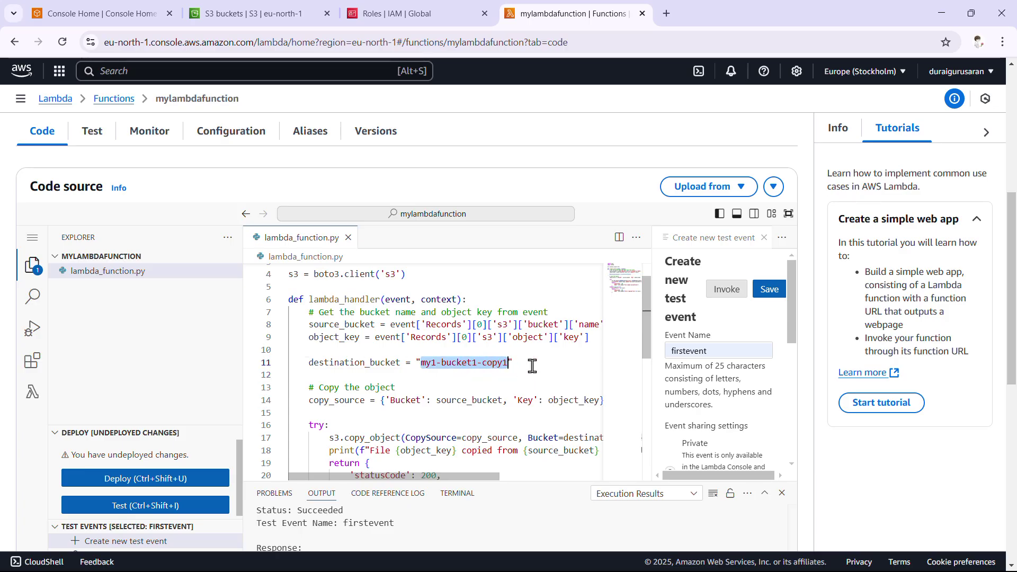
Deploy the updated lambda_function.py code of mylambdafunction and run the test
scroll(532, 366, down, 5)
scroll(484, 321, down, 2)
click(169, 480)
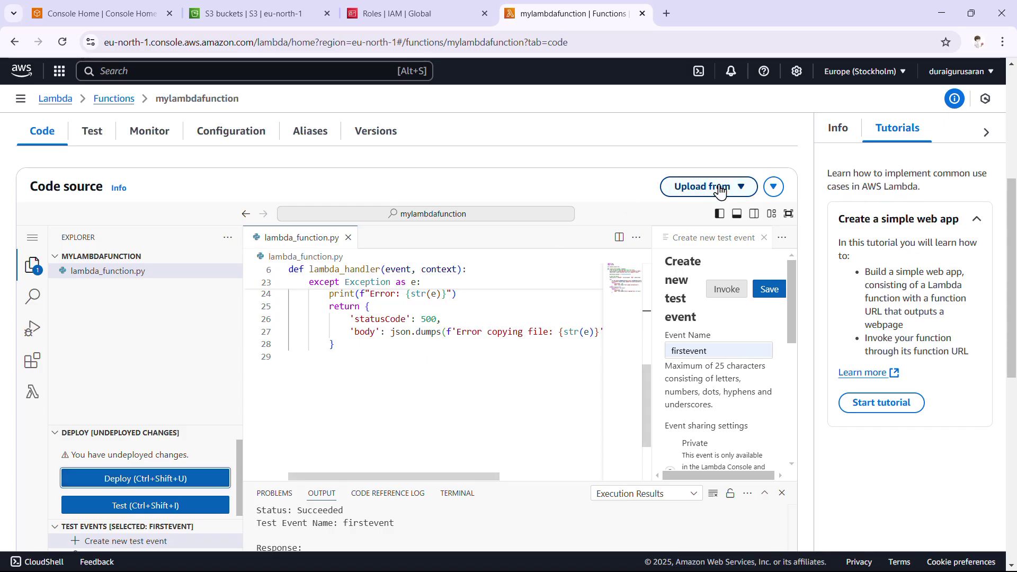
scroll(850, 170, down, 3)
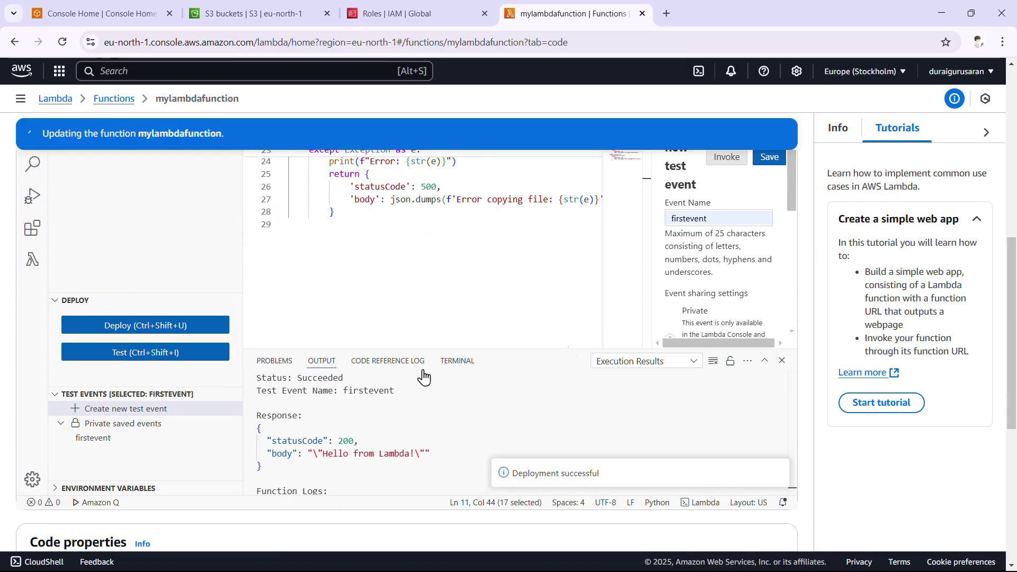
click(166, 359)
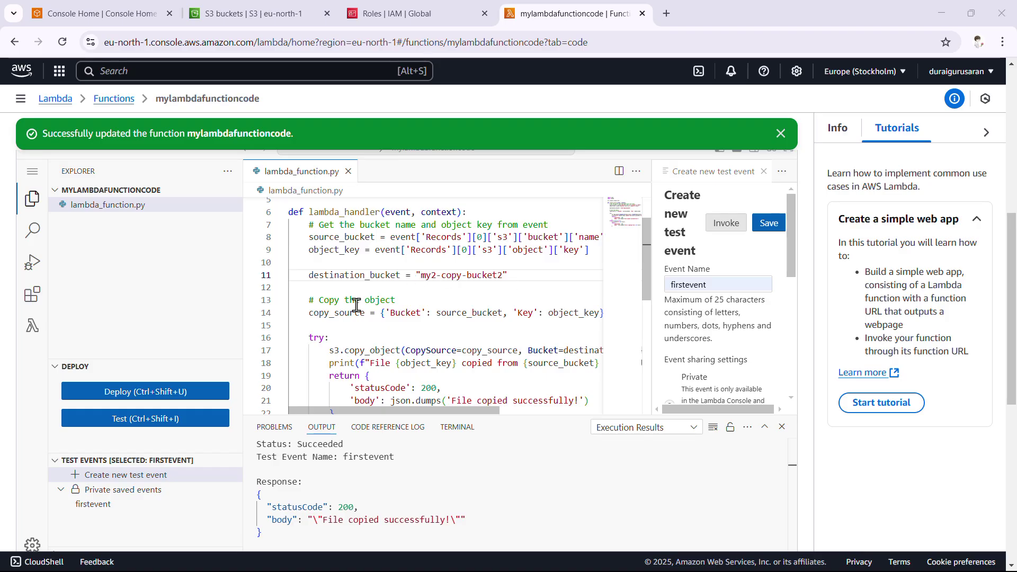
Deploy mylambdafunctioncode, run its test with firstevent and dismiss the deployment notification
click(186, 396)
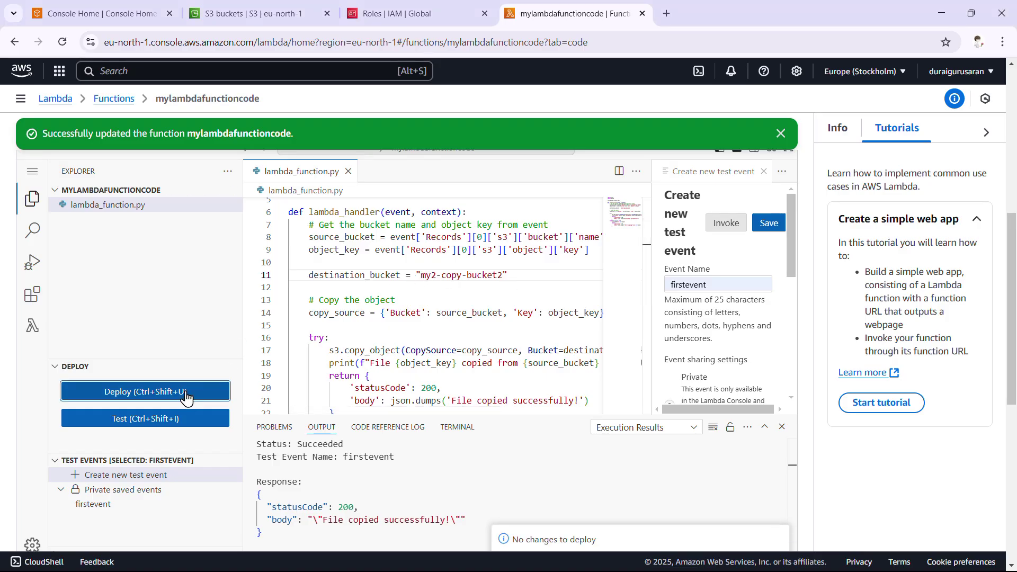
click(179, 420)
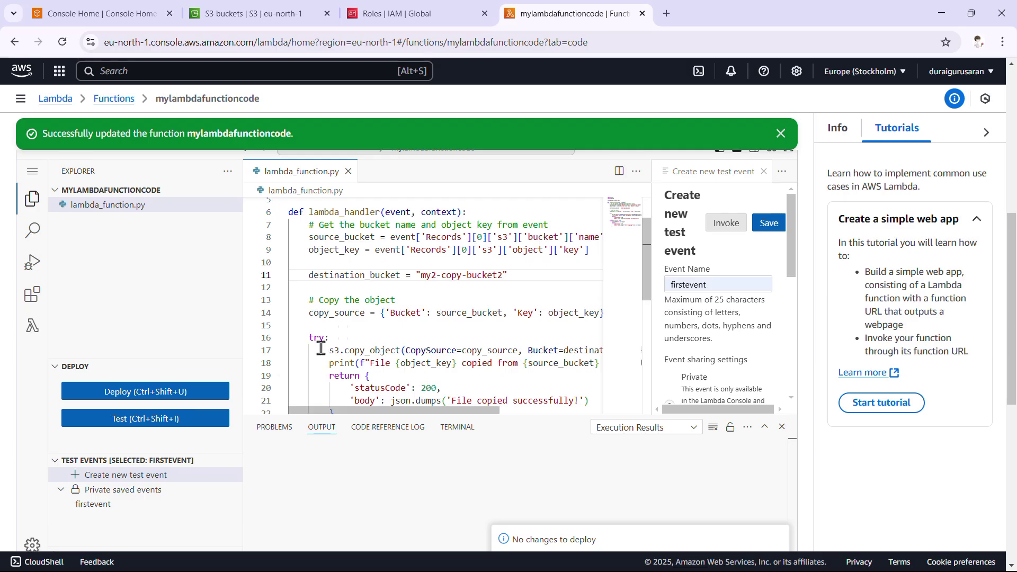
scroll(434, 336, down, 1)
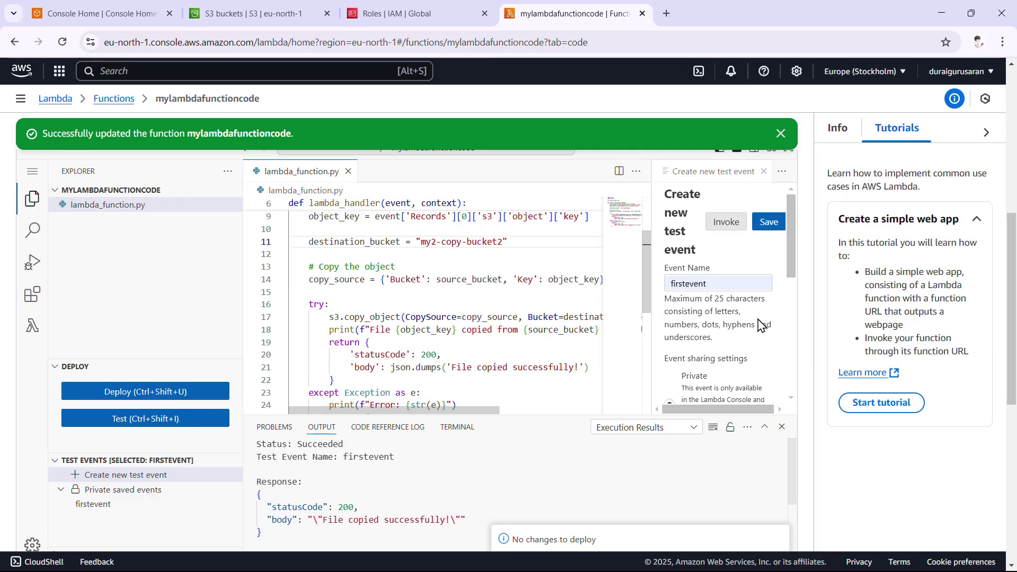
scroll(750, 330, down, 1)
scroll(855, 320, down, 1)
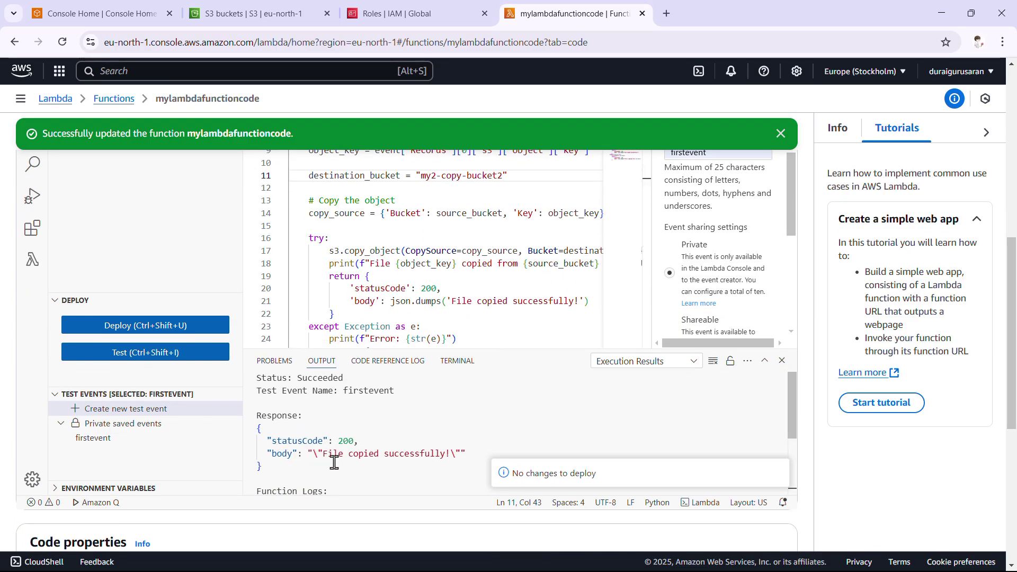
mouse_move(614, 477)
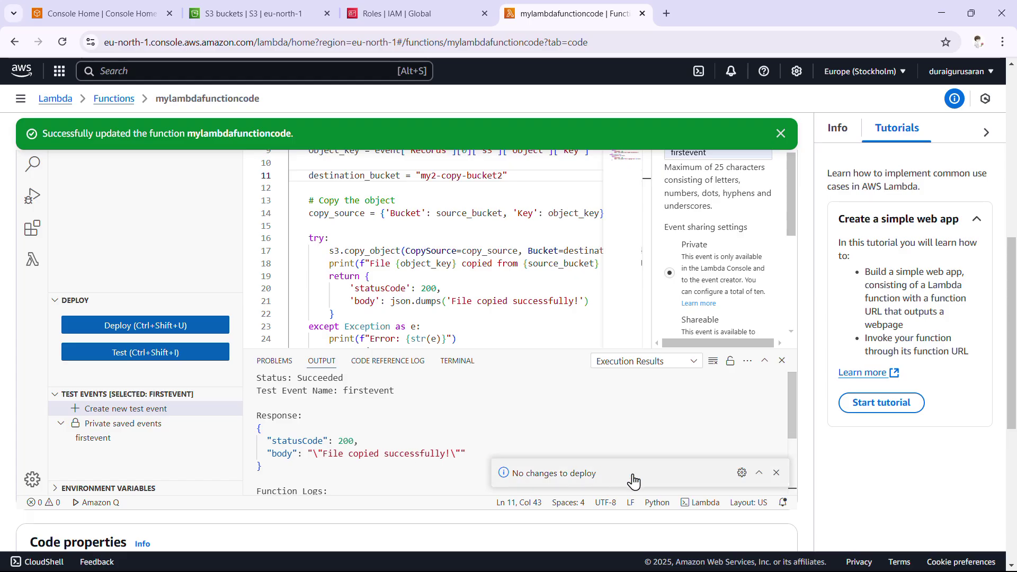
click(776, 475)
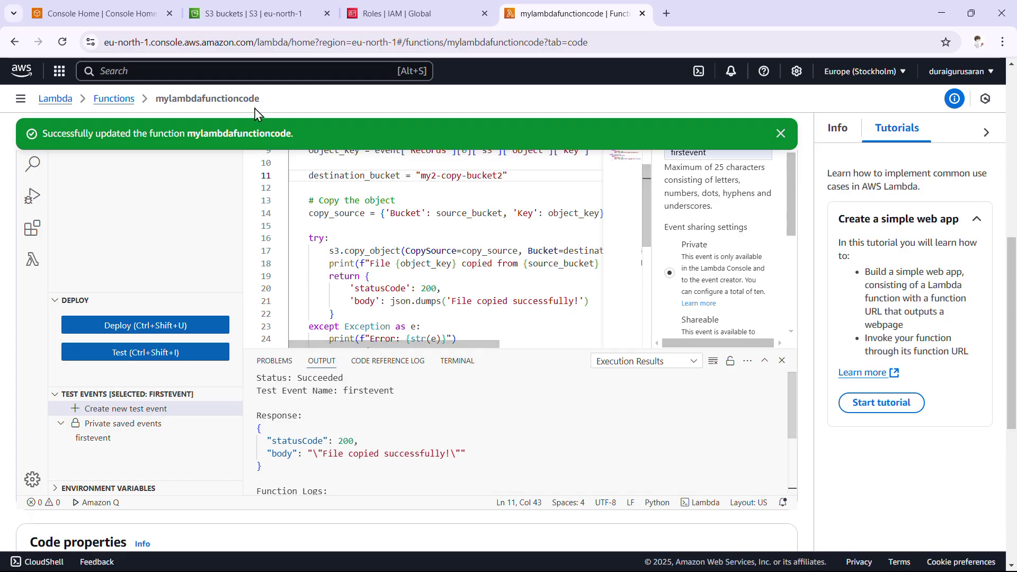
Switch to the S3 console and check the objects in my2-copy-bucket2
click(252, 9)
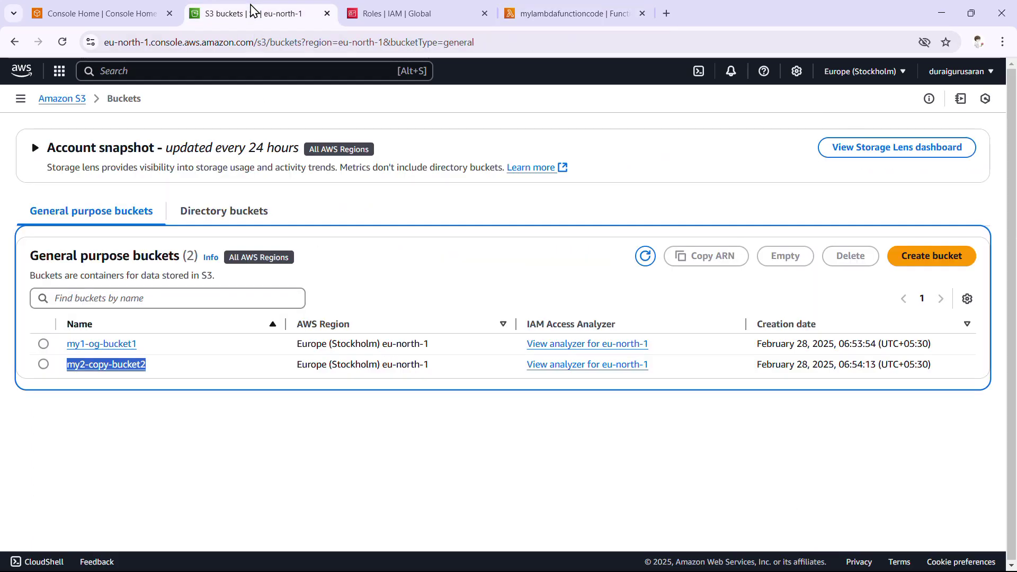
click(97, 370)
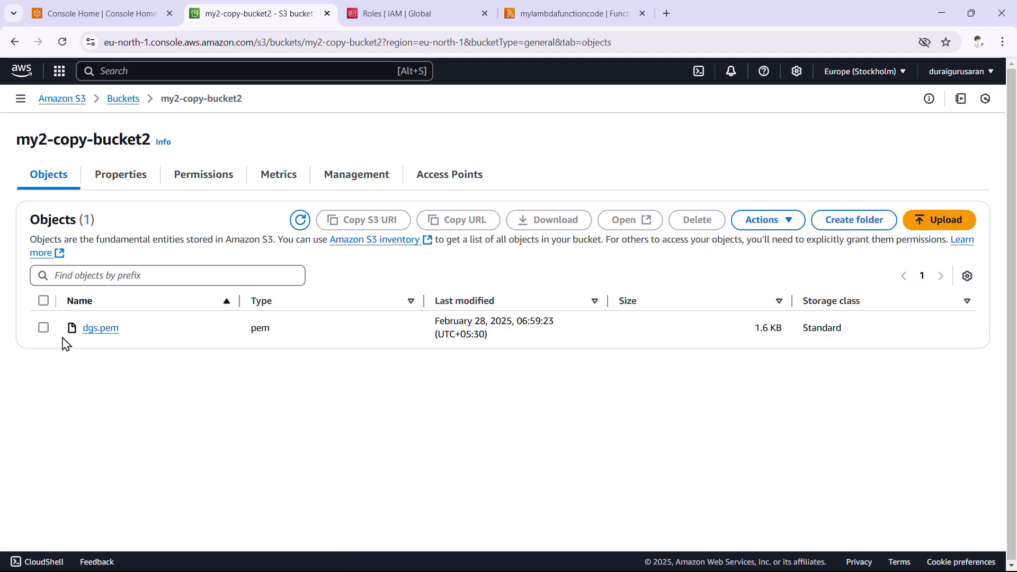
Compare the objects in my1-og-bucket1 with those in my2-copy-bucket2
click(121, 99)
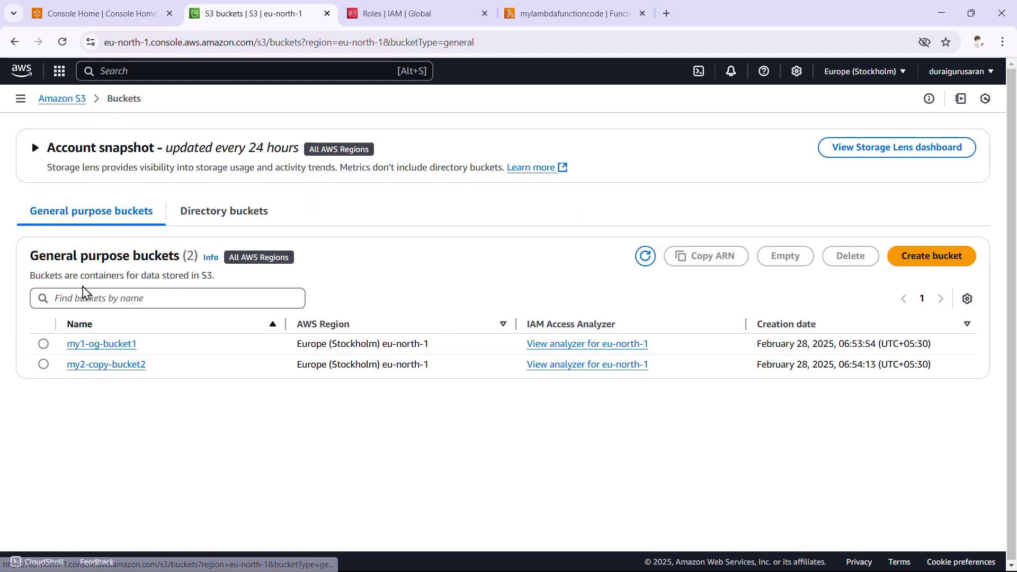
click(94, 347)
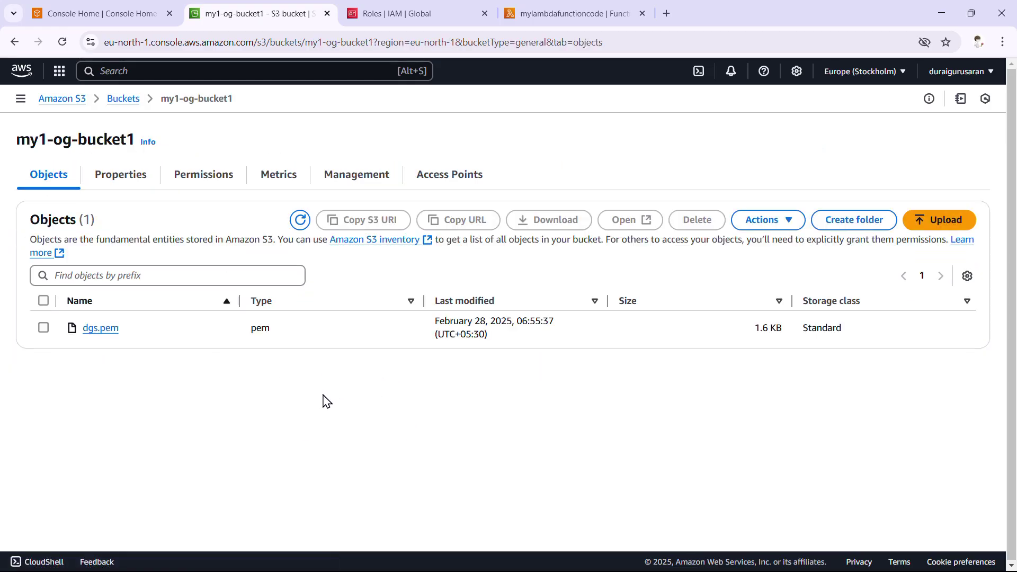
click(126, 103)
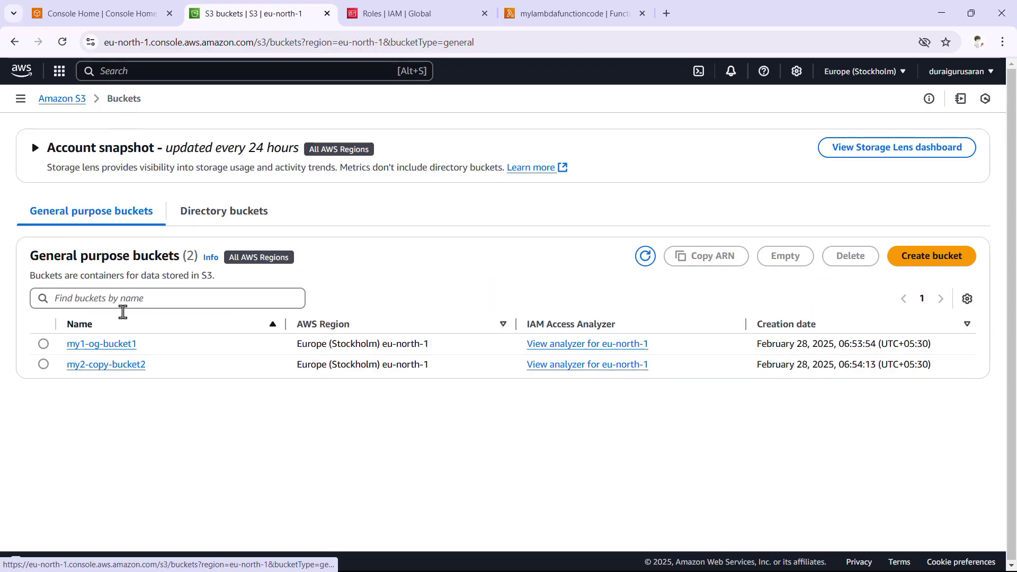
click(115, 366)
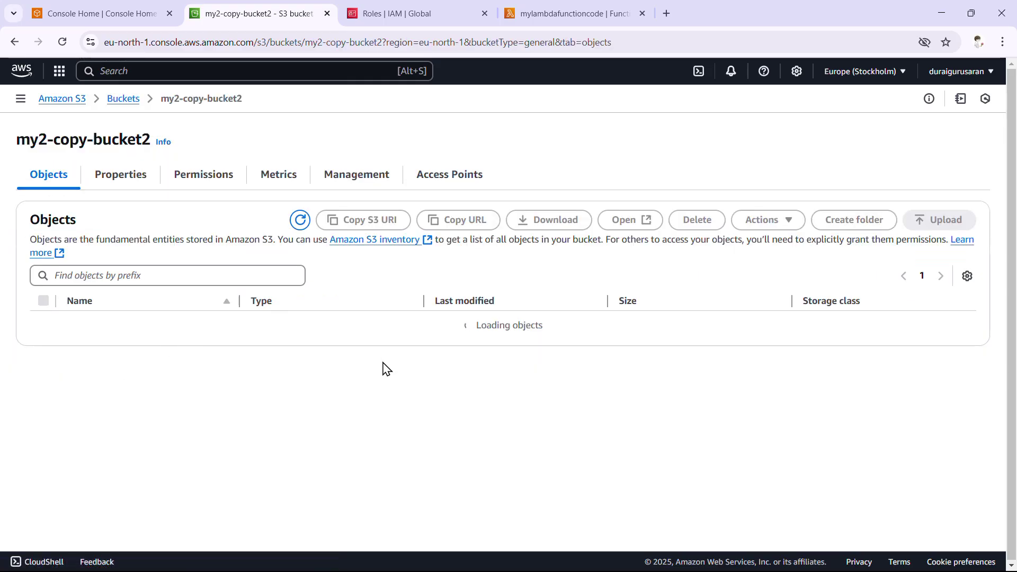
Upload cmdss.txt to my1-og-bucket1 and close the upload status page
click(124, 101)
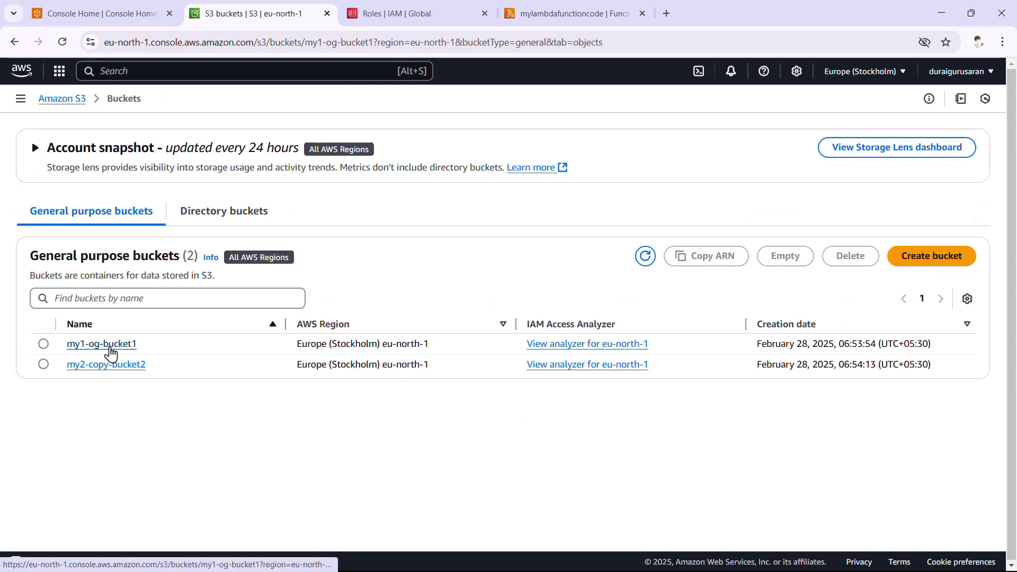
click(108, 345)
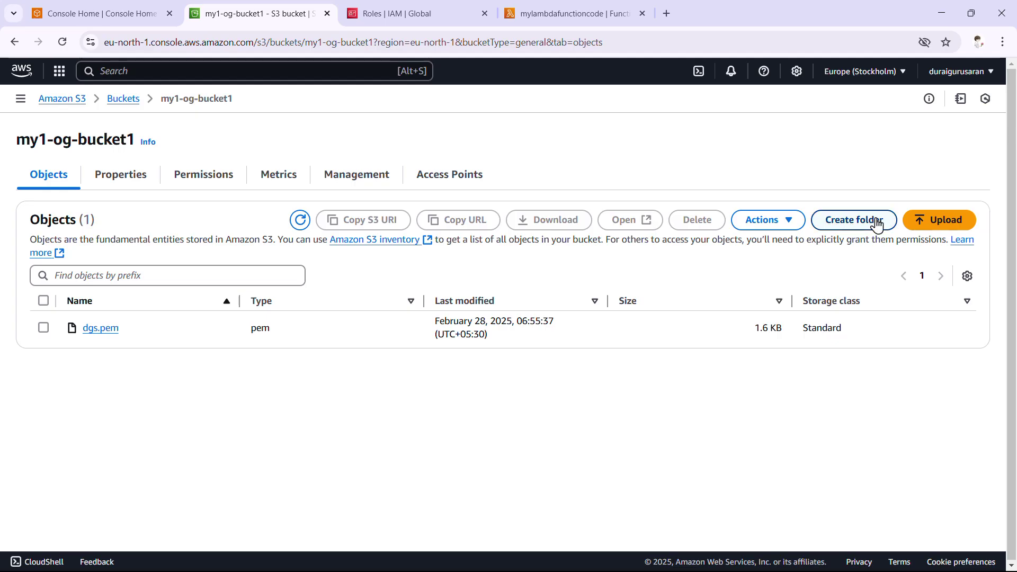
click(927, 225)
click(861, 253)
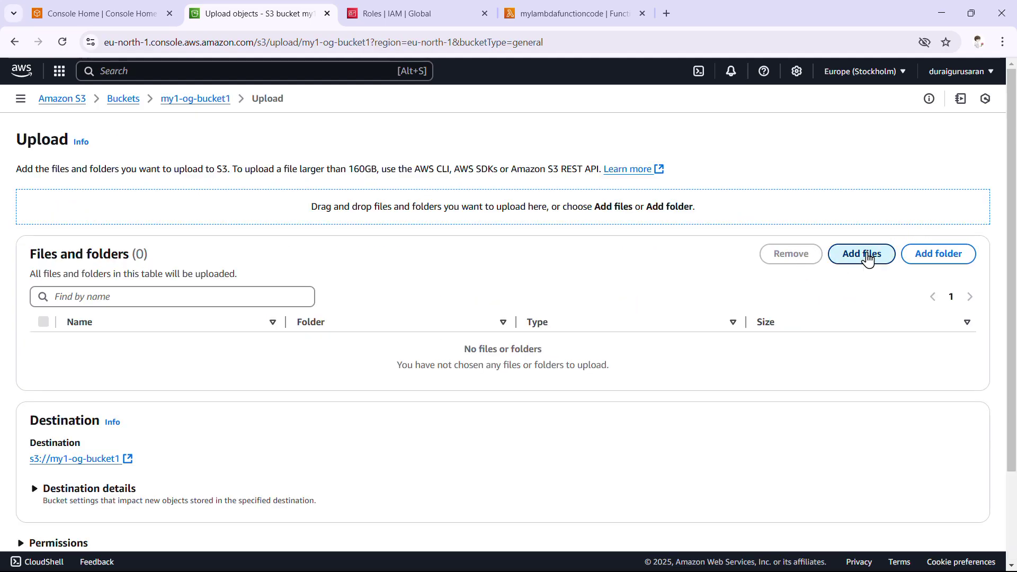
double_click(189, 145)
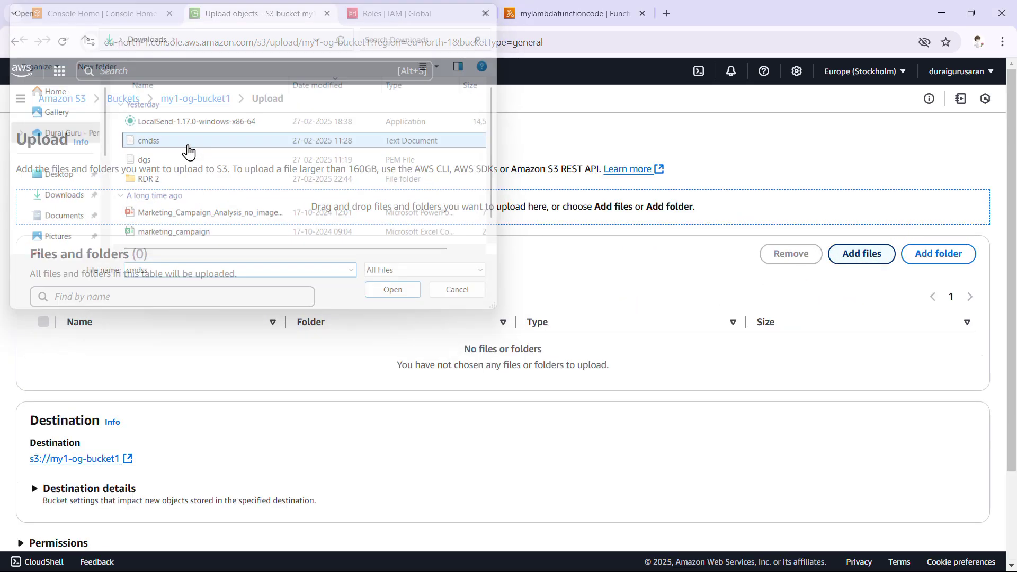
scroll(590, 432, down, 2)
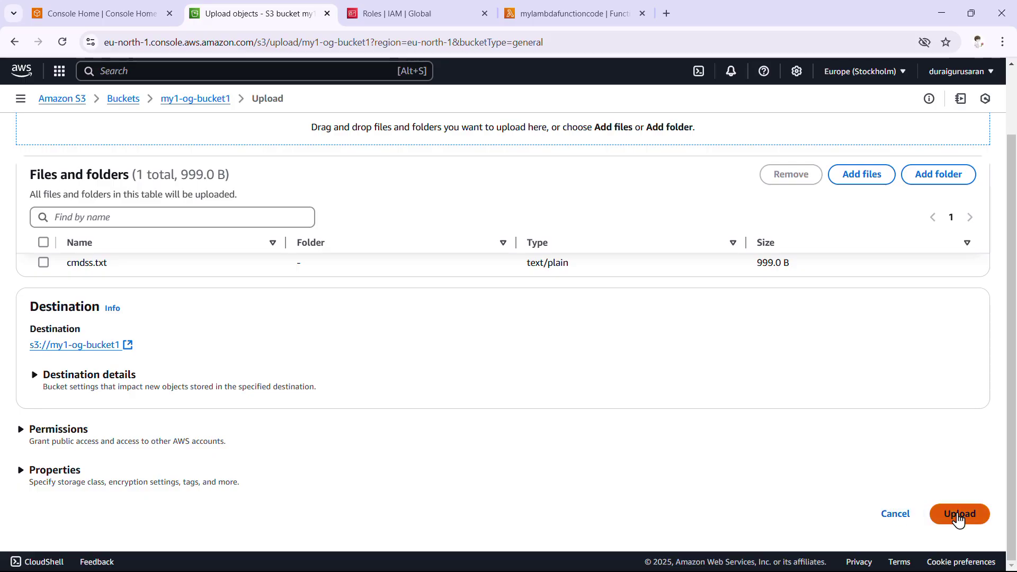
click(957, 517)
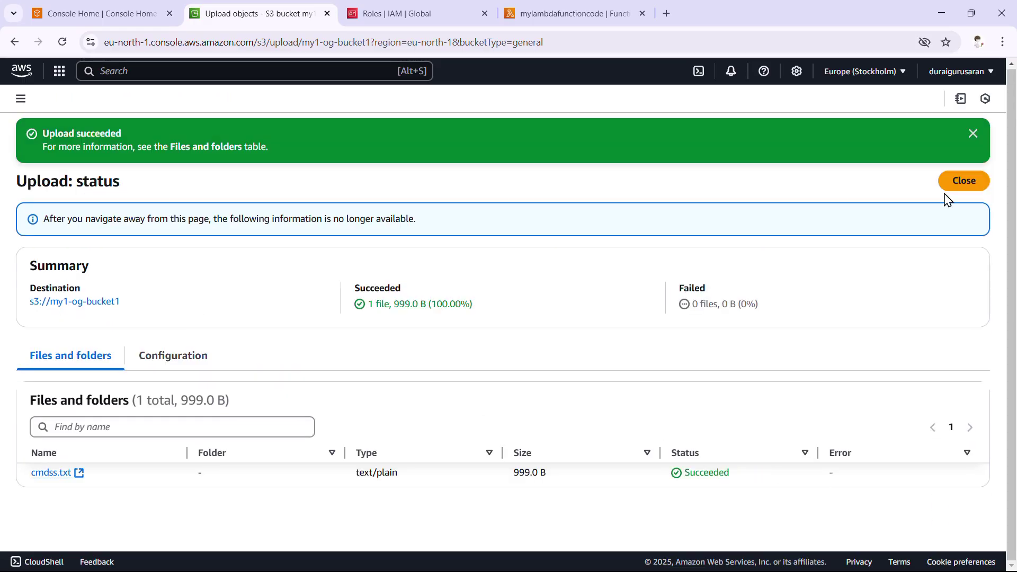
click(956, 182)
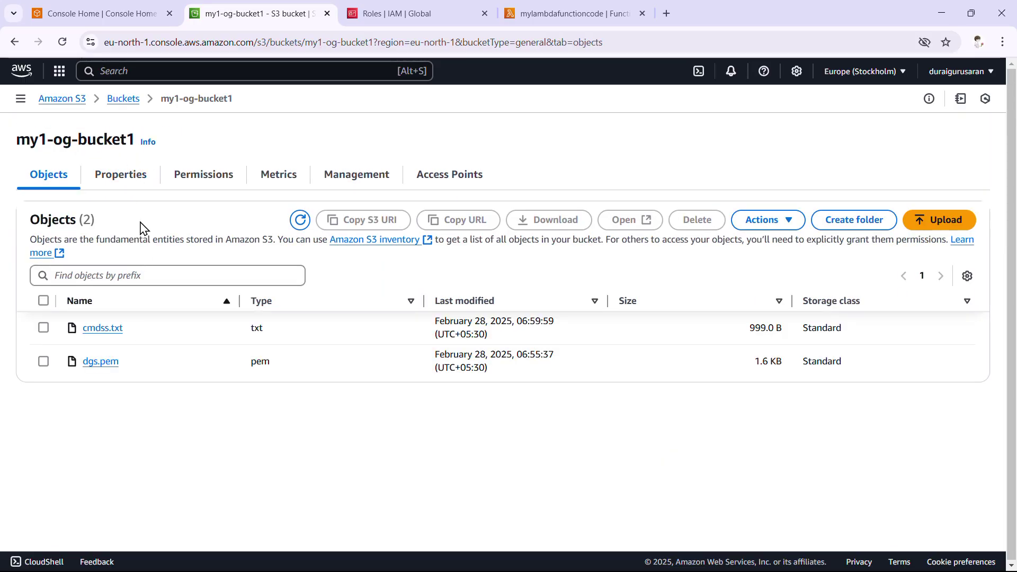
Open my2-copy-bucket2 and reload its object list to check for the copy of cmdss.txt
click(130, 101)
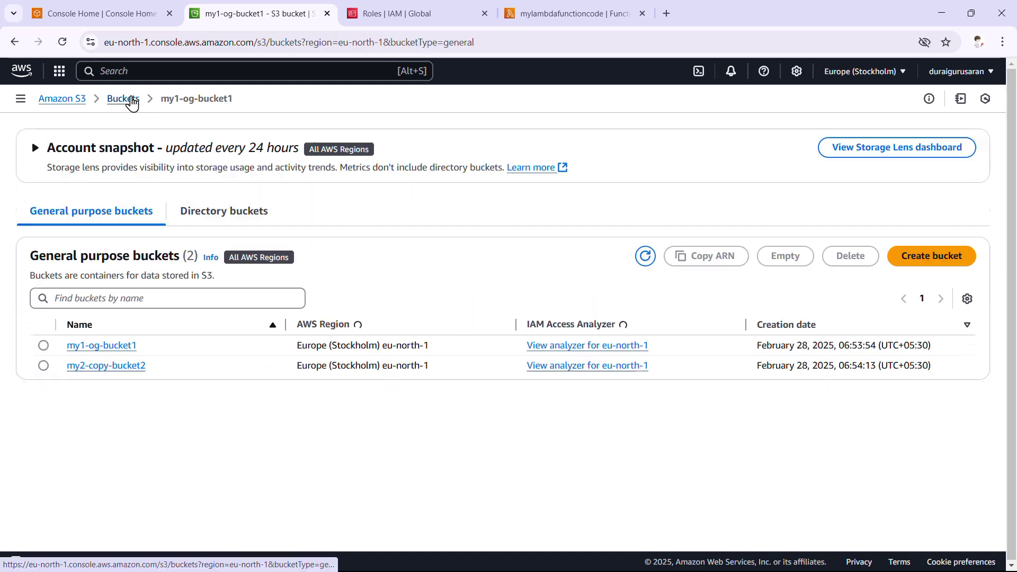
click(109, 369)
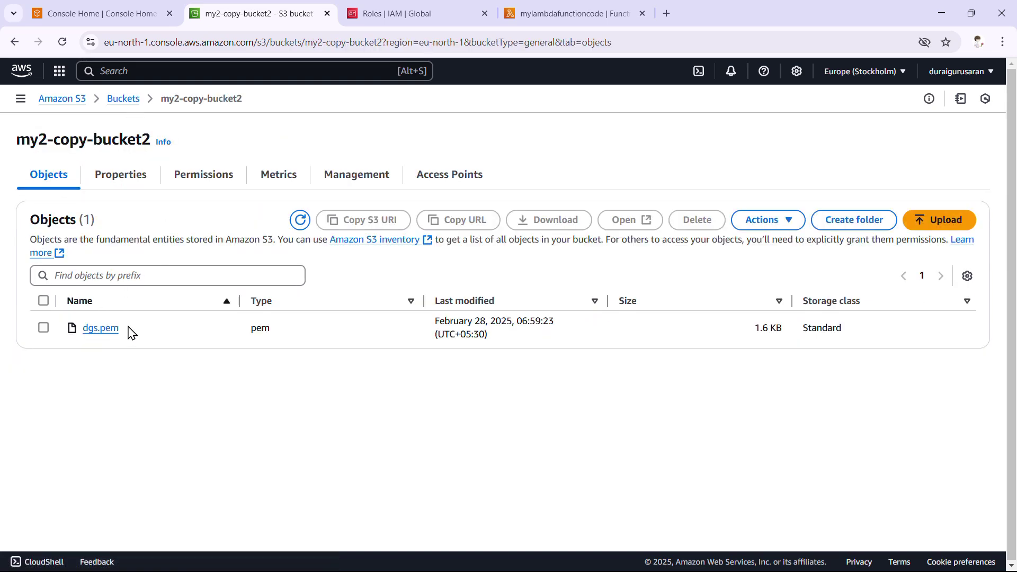
click(62, 42)
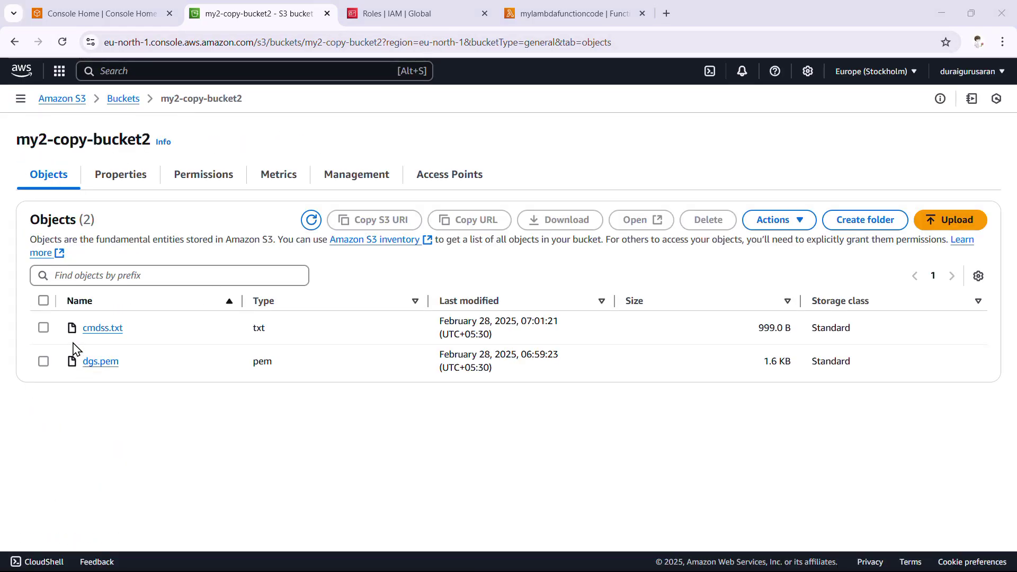
Revisit the S3 home page, the IAM roles list and the mylambdafunctioncode page in Lambda
click(127, 101)
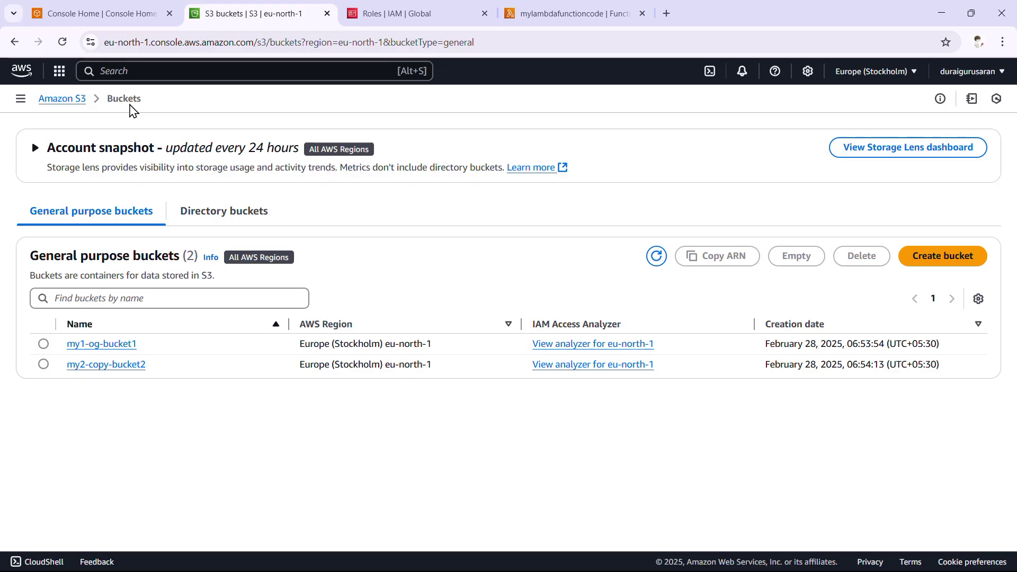
click(68, 100)
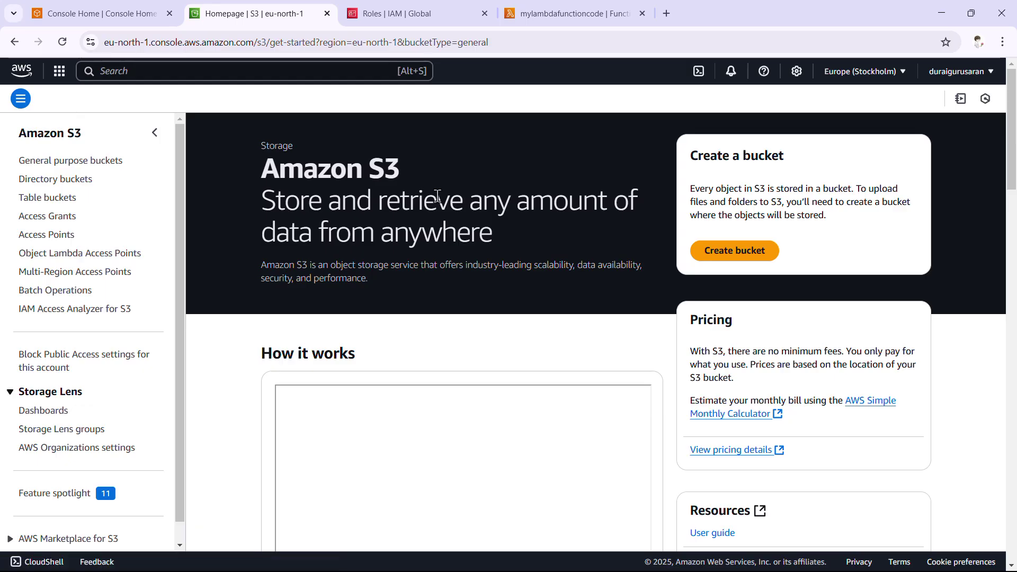
click(400, 16)
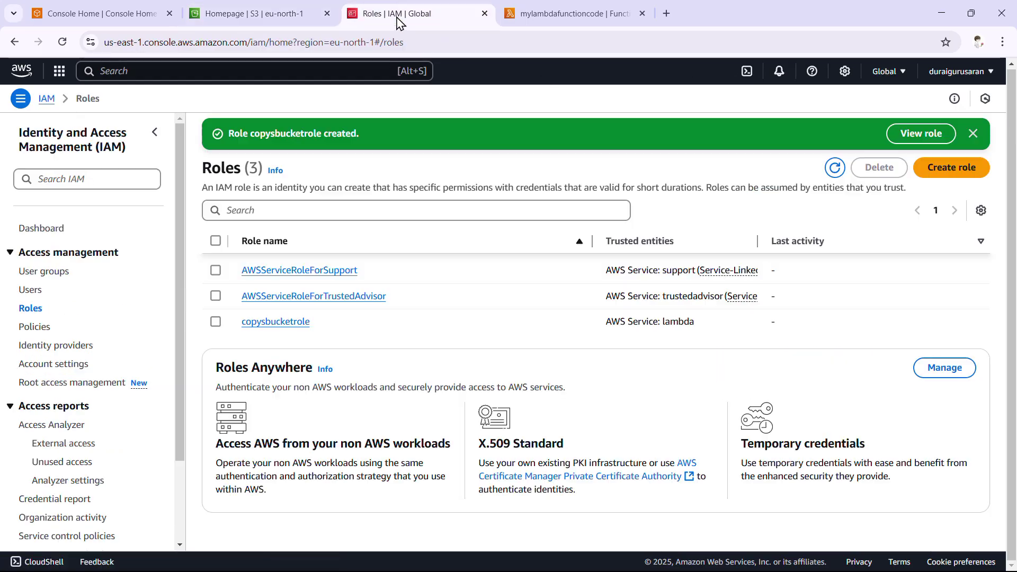
click(623, 20)
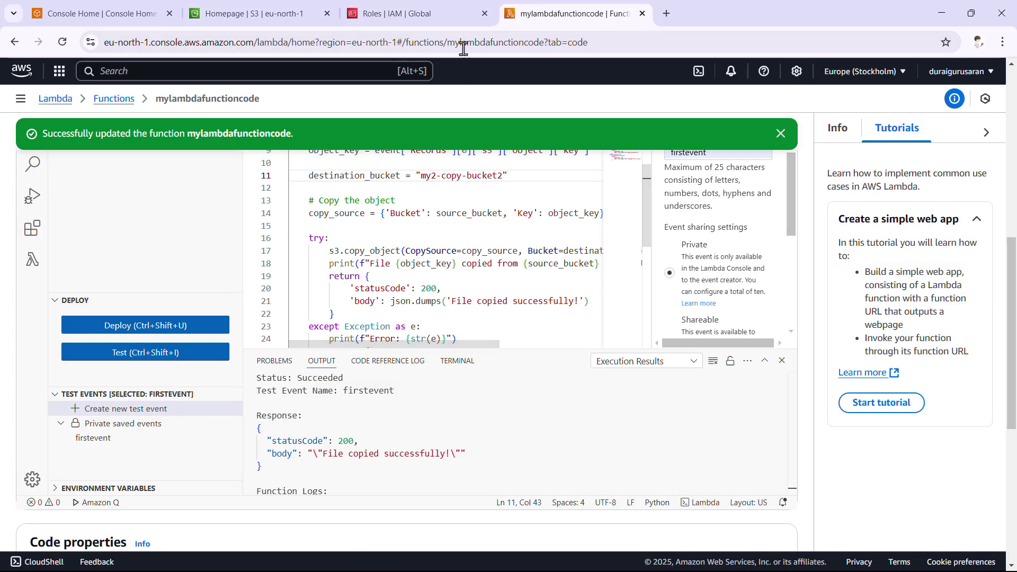